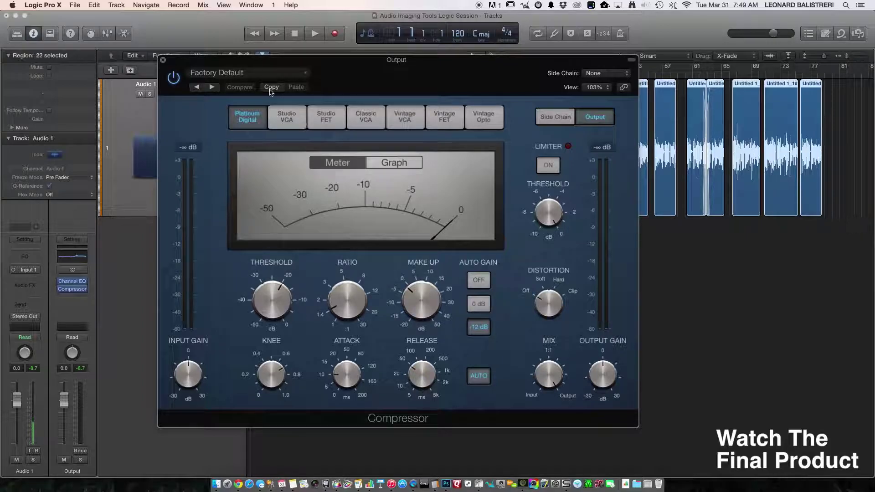
During playback, lower the output Compressor's threshold to about -40 dB and adjust its make-up gain to -1.0 dB.
{"action": "left_click", "coordinate": [271, 73]}
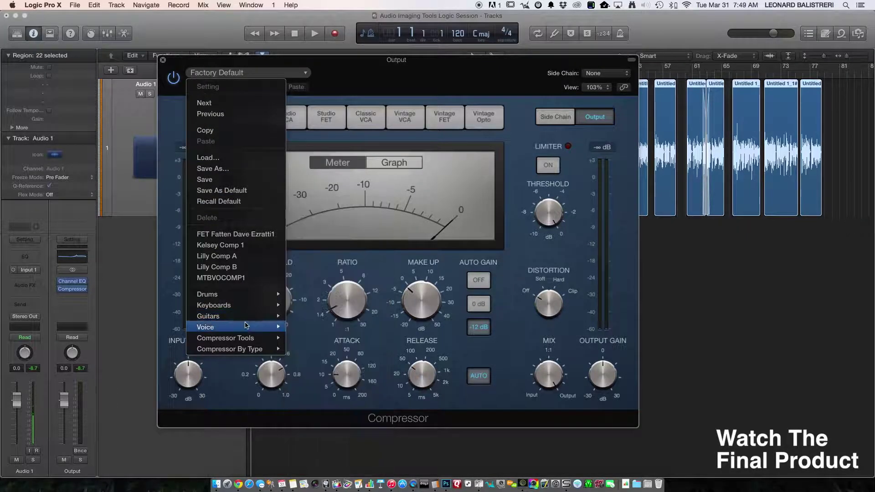
{"action": "mouse_move", "coordinate": [245, 325]}
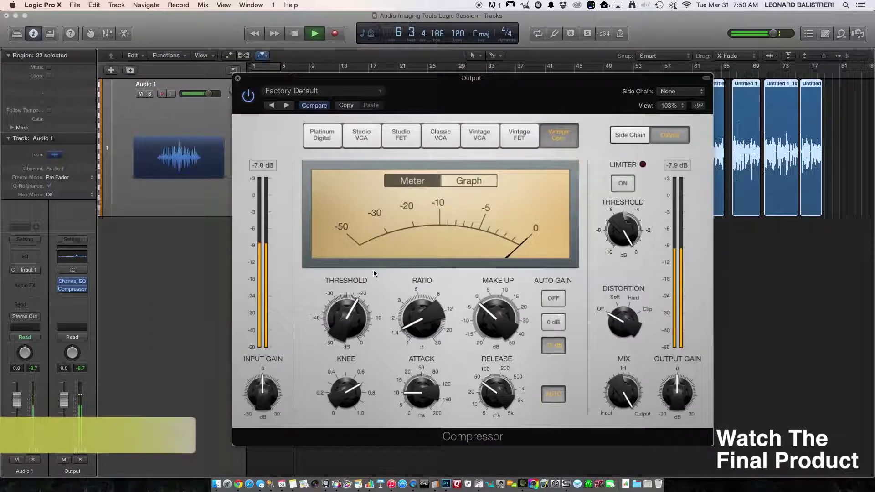
{"action": "left_click_drag", "start_coordinate": [350, 331], "coordinate": [349, 376]}
{"action": "mouse_move", "coordinate": [426, 357]}
{"action": "mouse_move", "coordinate": [416, 329]}
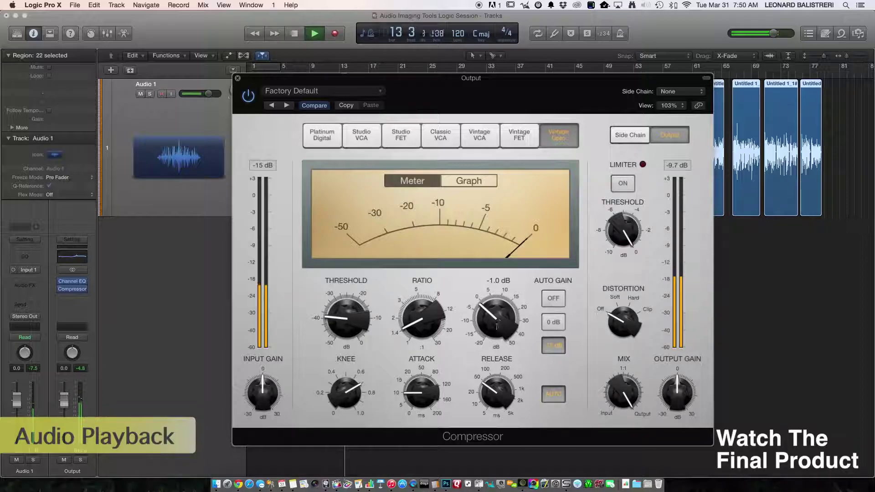
{"action": "left_click_drag", "start_coordinate": [484, 324], "coordinate": [494, 314]}
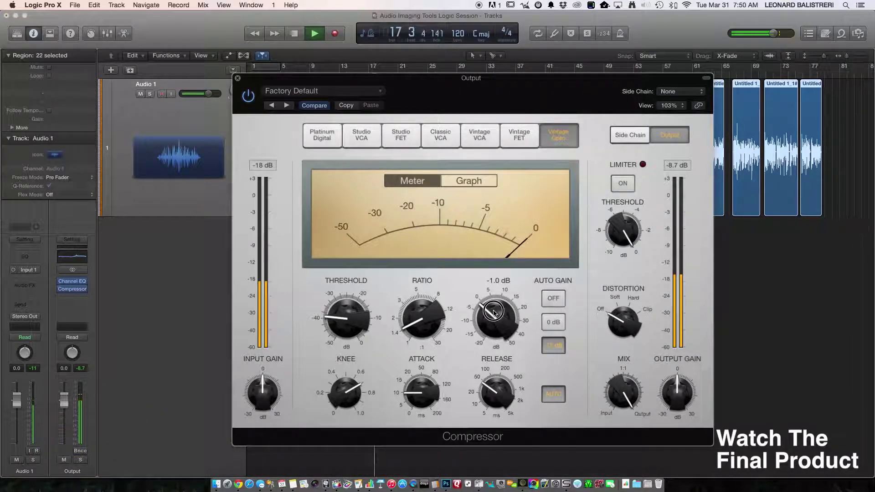
{"action": "key", "text": "space"}
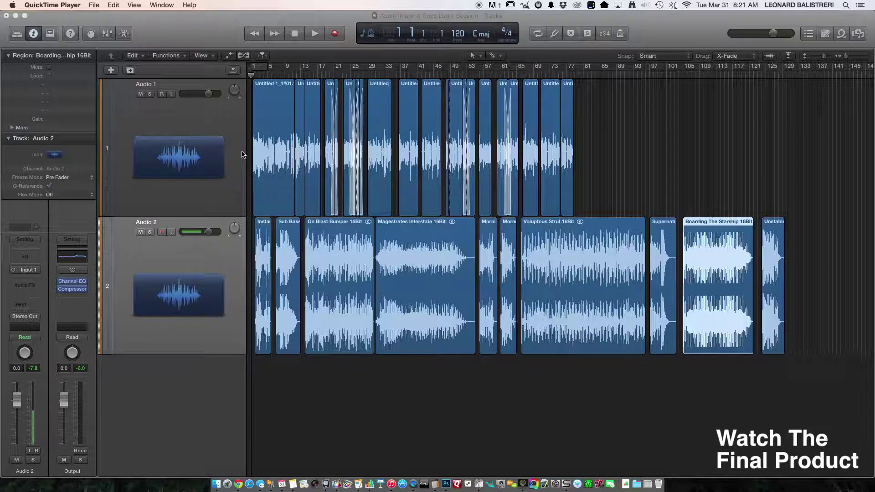
Nudge the On Blast Bumper region slightly earlier on Audio 2 and play the transition from about bar 24.
{"action": "left_click_drag", "start_coordinate": [399, 218], "coordinate": [401, 236]}
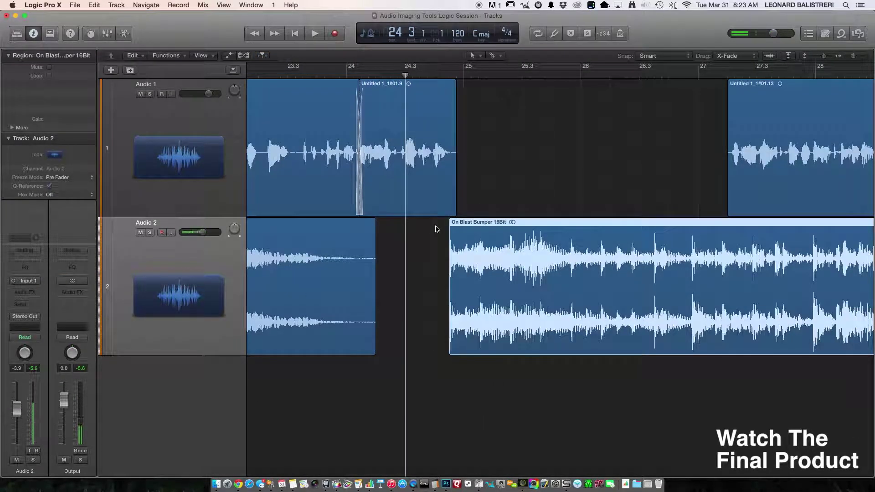
{"action": "mouse_move", "coordinate": [512, 226]}
{"action": "left_mouse_down"}
{"action": "mouse_move", "coordinate": [596, 229]}
{"action": "mouse_move", "coordinate": [529, 231]}
{"action": "left_mouse_up"}
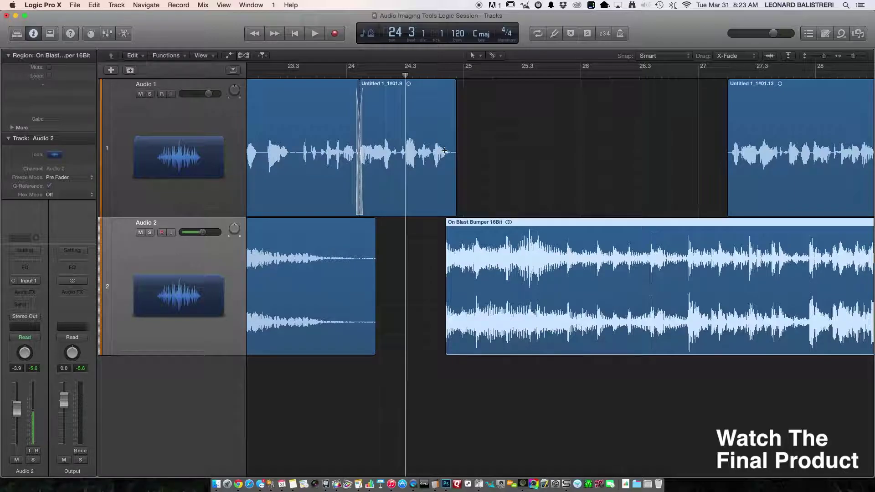
{"action": "left_click", "coordinate": [376, 77]}
{"action": "key", "text": "space"}
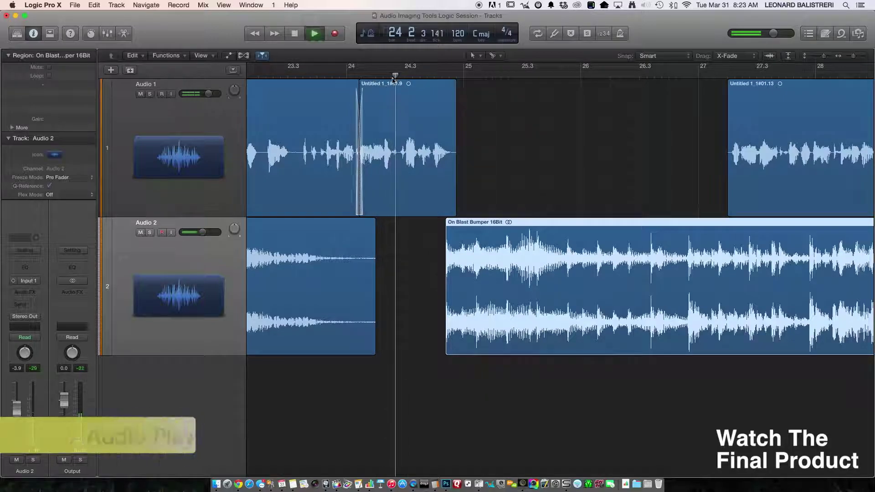
{"action": "key", "text": "space"}
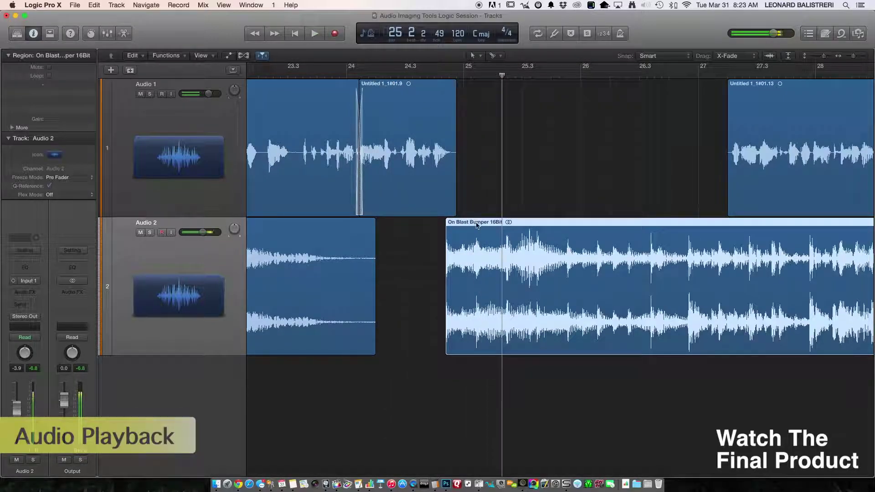
Nudge the On Blast Bumper region slightly later on Audio 2 and play the transition from the voice-over.
{"action": "left_click", "coordinate": [476, 224]}
{"action": "left_click_drag", "start_coordinate": [476, 224], "coordinate": [480, 224]}
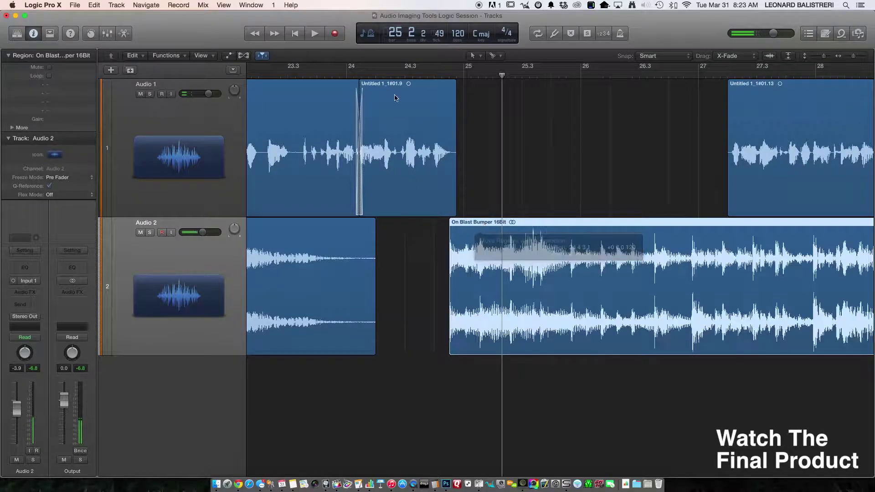
{"action": "left_click", "coordinate": [389, 76]}
{"action": "key", "text": "space"}
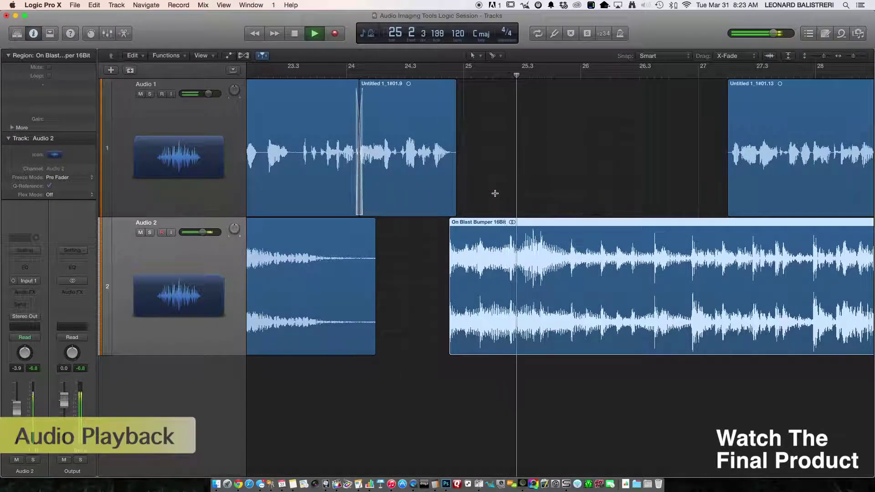
Play the faded end of the On Blast Bumper region against the voice-over and examine the gap that follows.
{"action": "key", "text": "super+Left"}
{"action": "key", "text": "super+Left"}
{"action": "key", "text": "super+Left"}
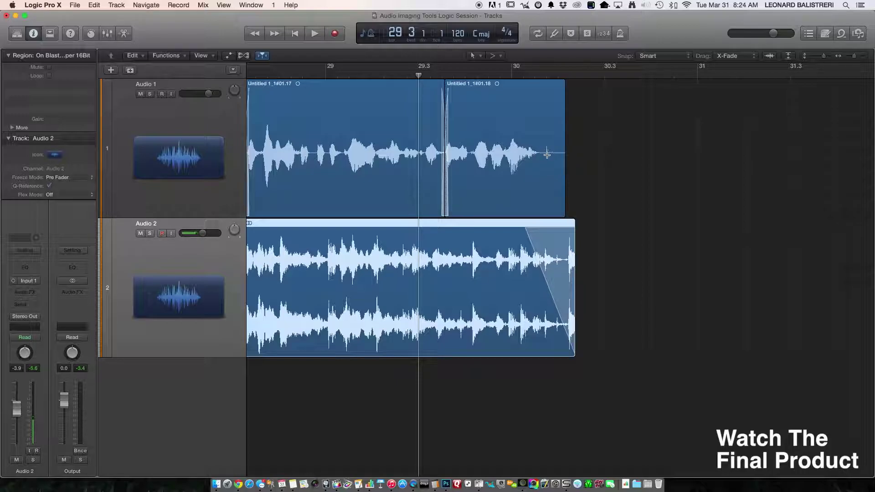
{"action": "key", "text": "space"}
{"action": "key", "text": "space"}
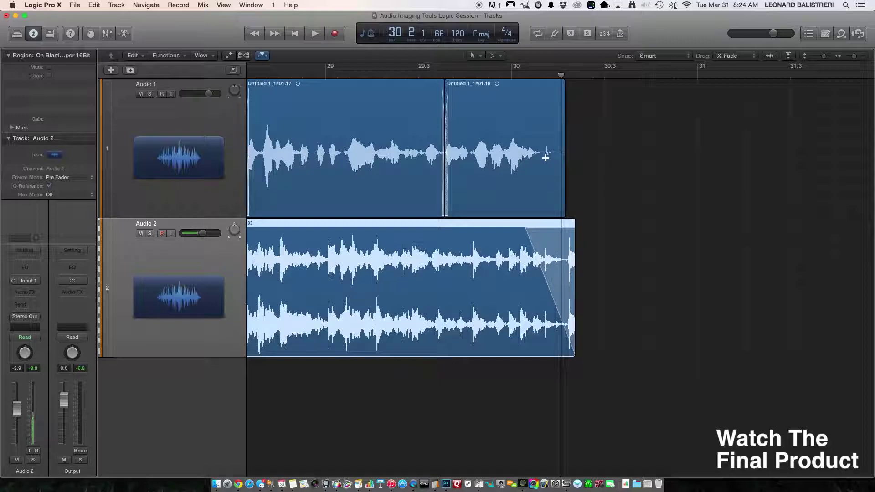
{"action": "key", "text": "super+Right"}
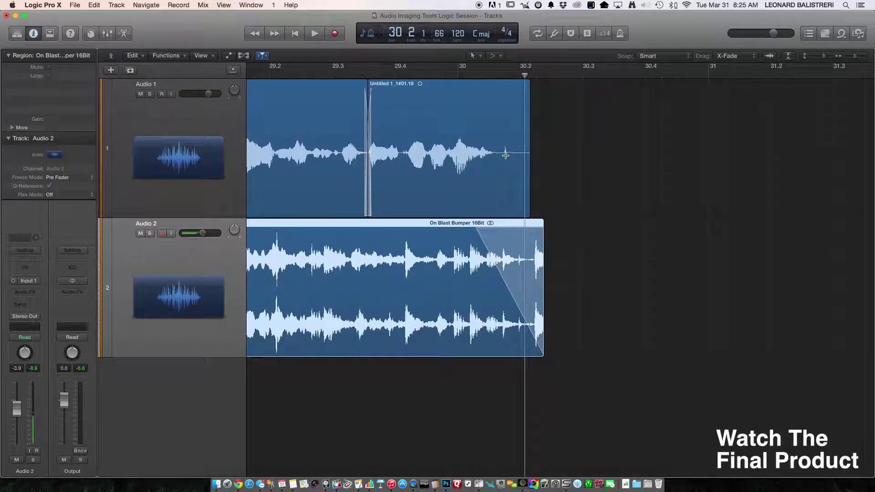
{"action": "scroll", "coordinate": [499, 187], "scroll_direction": "down", "scroll_amount": 5}
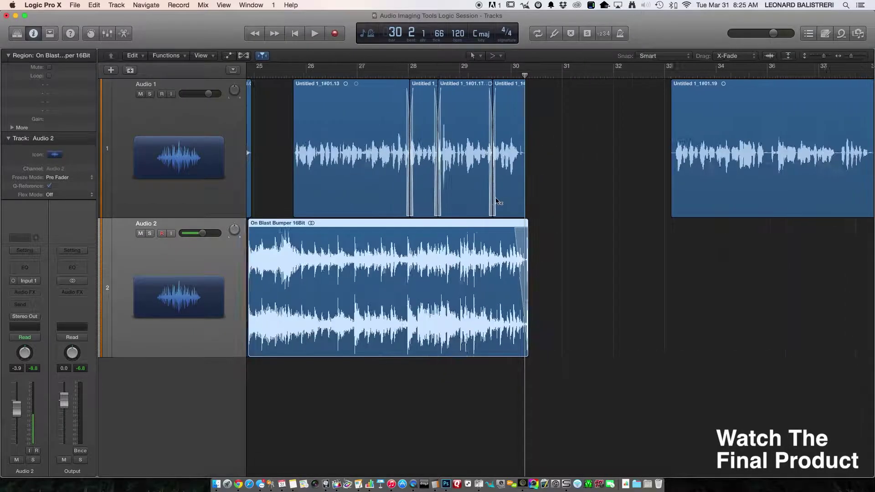
{"action": "scroll", "coordinate": [495, 198], "scroll_direction": "down", "scroll_amount": 2}
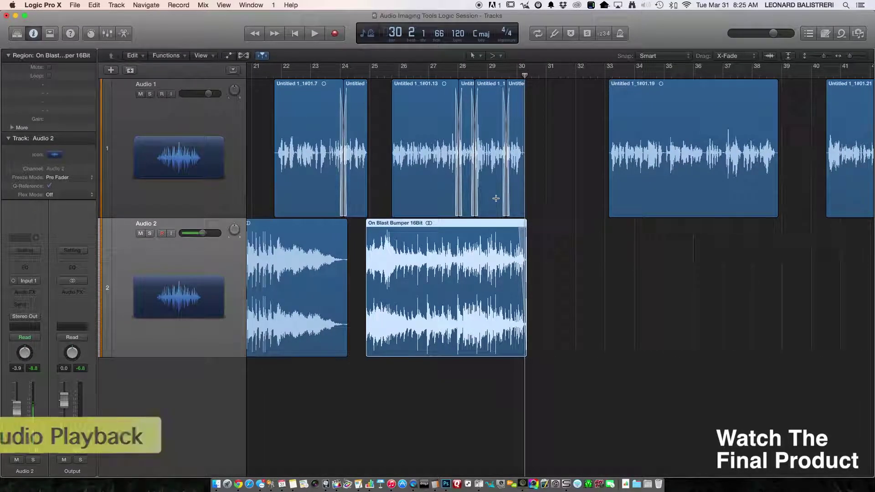
{"action": "scroll", "coordinate": [496, 198], "scroll_direction": "right", "scroll_amount": 3}
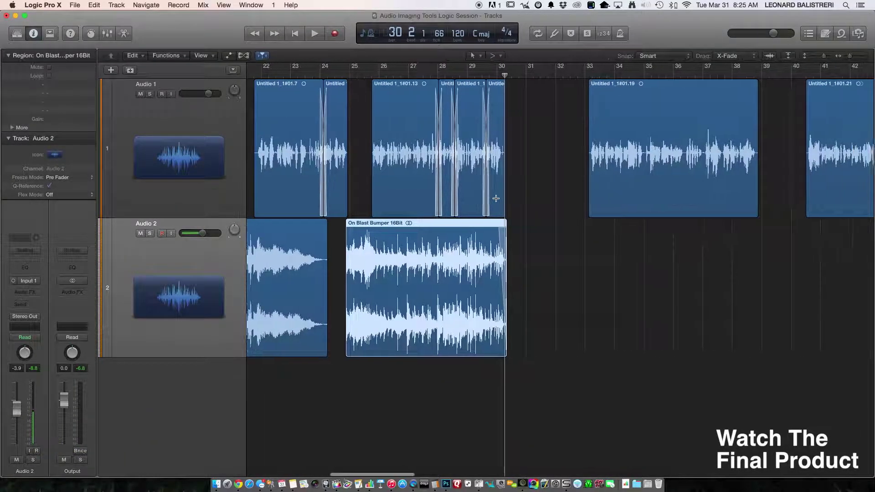
{"action": "scroll", "coordinate": [495, 198], "scroll_direction": "right", "scroll_amount": 2}
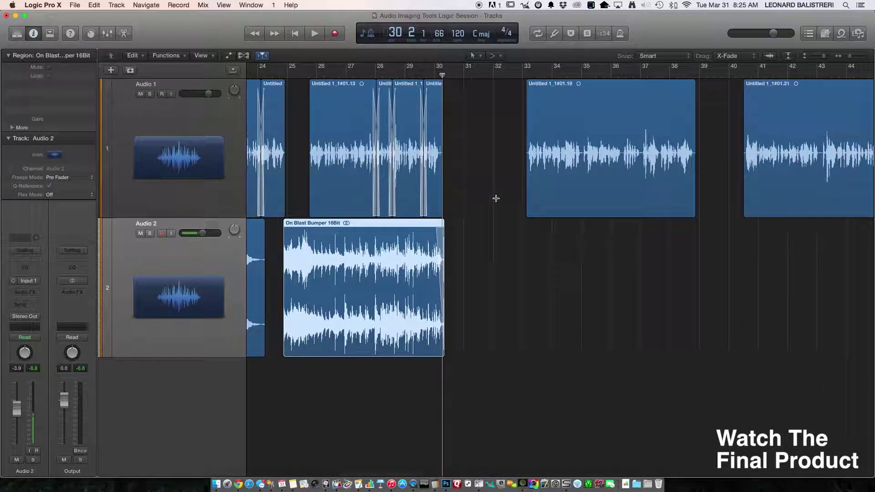
Move the Magestrates Interstate region earlier on Audio 2 so it starts just before bar 32.
{"action": "key", "text": "super+Left"}
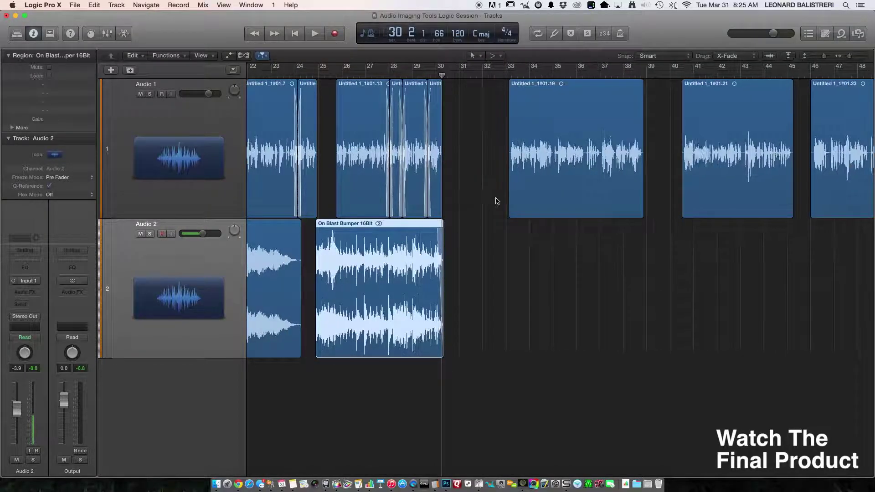
{"action": "key", "text": "super+Left"}
{"action": "left_click_drag", "start_coordinate": [859, 240], "coordinate": [464, 241]}
Add a duplicate audio track below Audio 2 and move only the Magestrates Interstate region onto it, aligning its beat with the playhead after bar 30.
{"action": "left_click", "coordinate": [208, 254]}
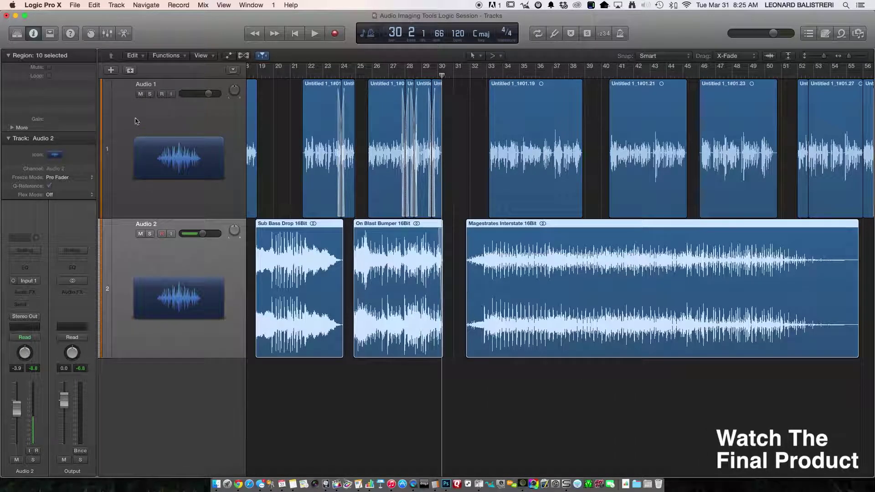
{"action": "key", "text": "super+d"}
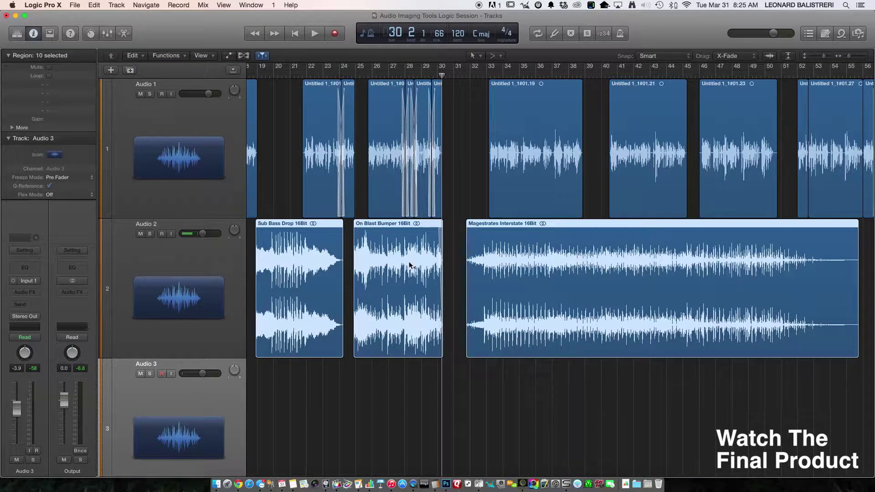
{"action": "key", "text": "super+Right"}
{"action": "left_click_drag", "start_coordinate": [533, 250], "coordinate": [415, 409]}
{"action": "key", "text": "super+z"}
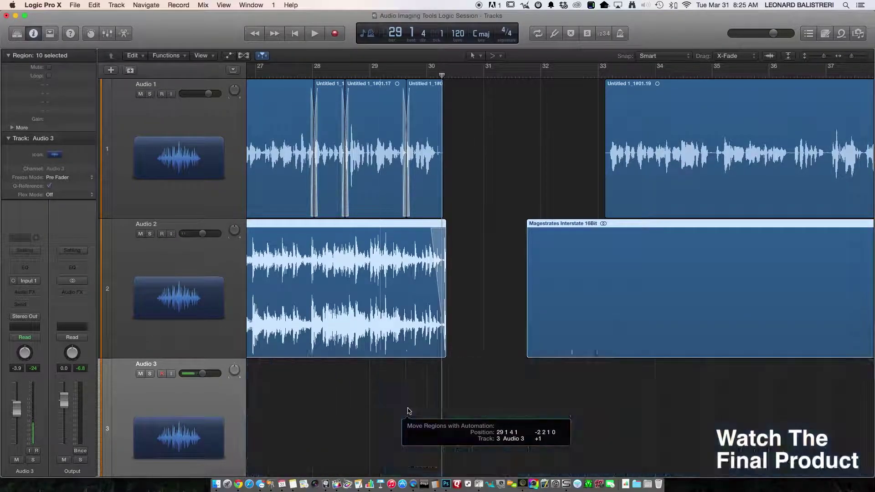
{"action": "left_click", "coordinate": [572, 250]}
{"action": "left_click_drag", "start_coordinate": [572, 250], "coordinate": [425, 389]}
{"action": "key", "text": "super+Right"}
{"action": "key", "text": "super+Right"}
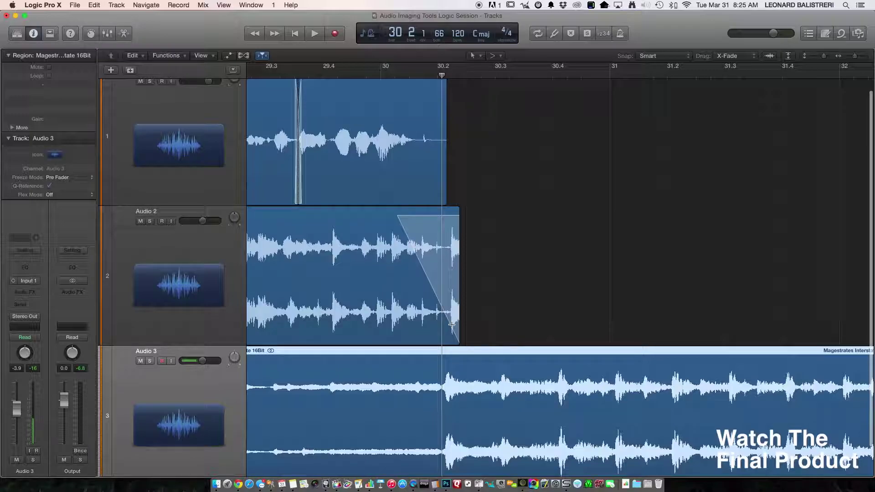
Lengthen the fade-out of the On Blast Bumper region to start near 29.3 and play the transition.
{"action": "key", "text": "super+Left"}
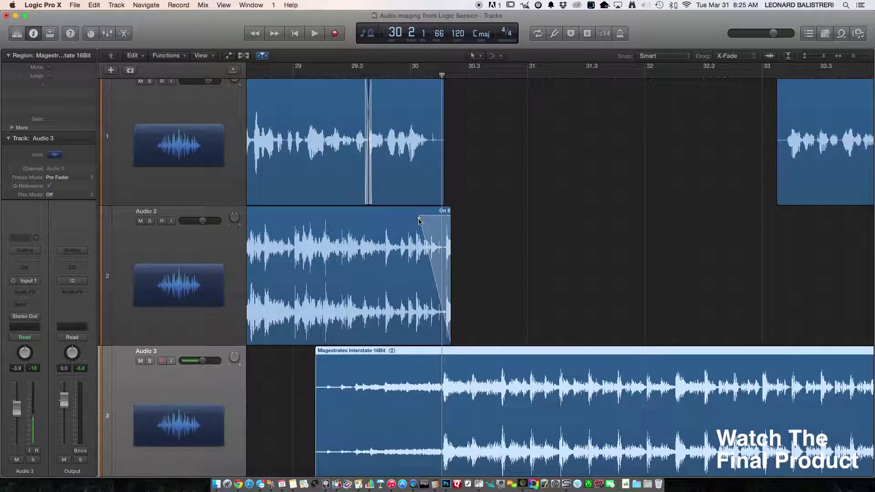
{"action": "left_click", "coordinate": [420, 220]}
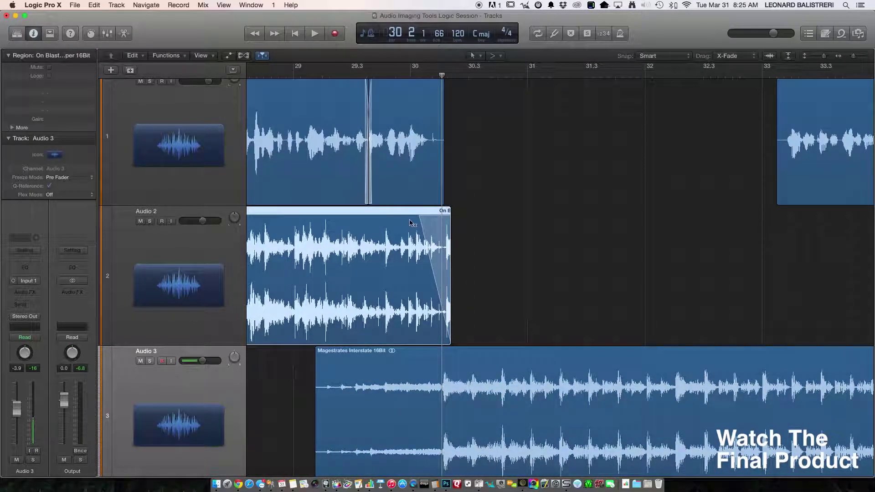
{"action": "left_click_drag", "start_coordinate": [420, 217], "coordinate": [341, 218]}
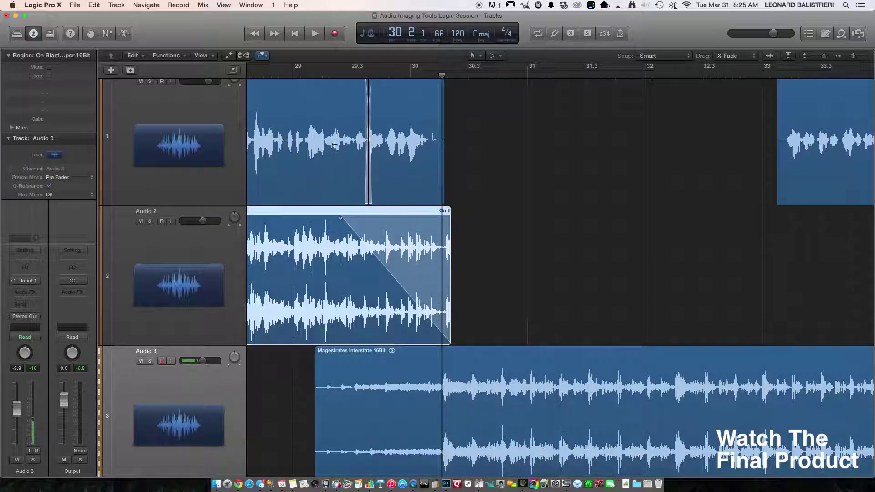
{"action": "double_click", "coordinate": [312, 79]}
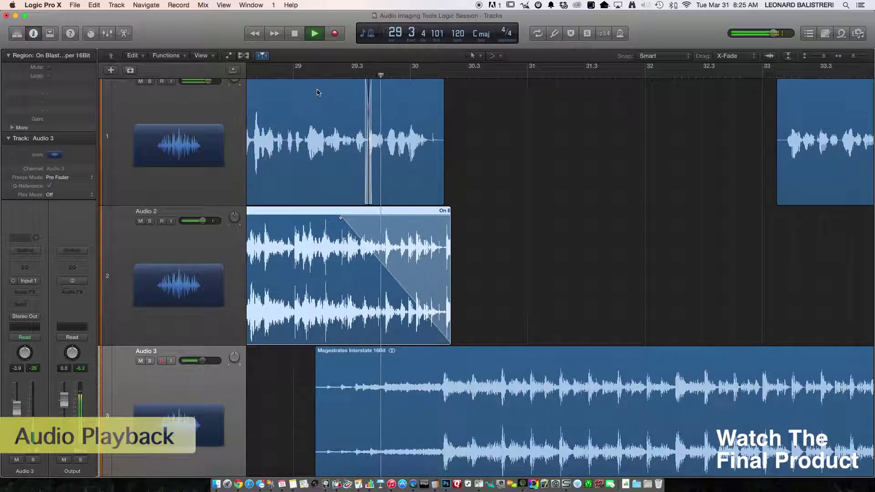
{"action": "key", "text": "space"}
Move the Magestrates Interstate region later on Audio 3 to start just before bar 30, and play from bar 30.
{"action": "left_click_drag", "start_coordinate": [430, 352], "coordinate": [511, 351]}
{"action": "double_click", "coordinate": [407, 74]}
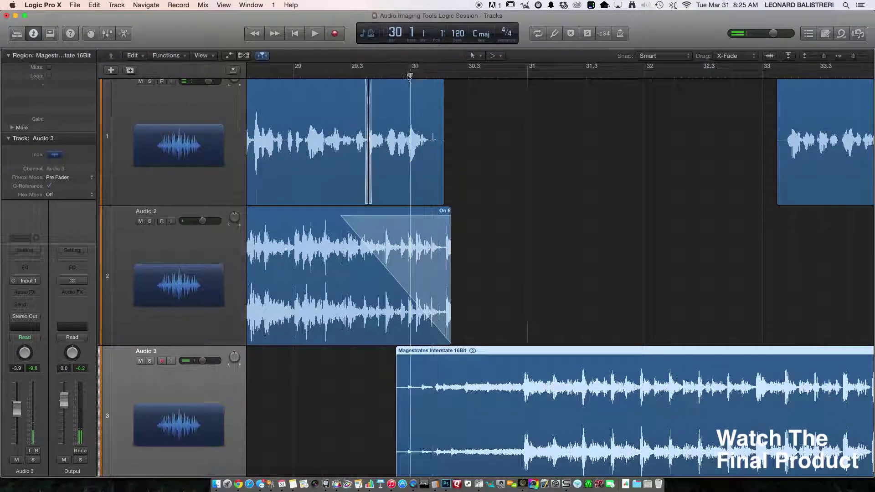
{"action": "key", "text": "space"}
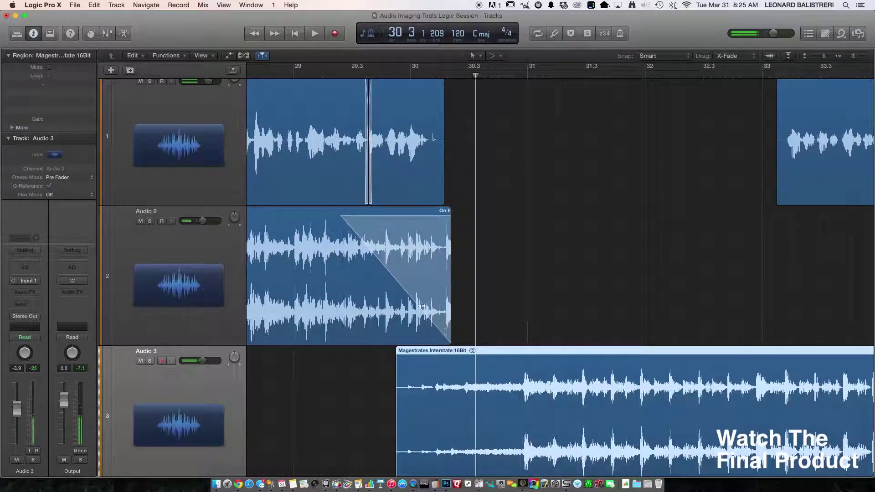
Trim the end of the On Blast Bumper region, give it a short curved fade-out starting just before bar 30, and play the result.
{"action": "left_click_drag", "start_coordinate": [450, 339], "coordinate": [432, 339]}
{"action": "left_click_drag", "start_coordinate": [325, 217], "coordinate": [400, 217]}
{"action": "left_click_drag", "start_coordinate": [412, 252], "coordinate": [414, 238]}
{"action": "left_click", "coordinate": [394, 75]}
{"action": "key", "text": "space"}
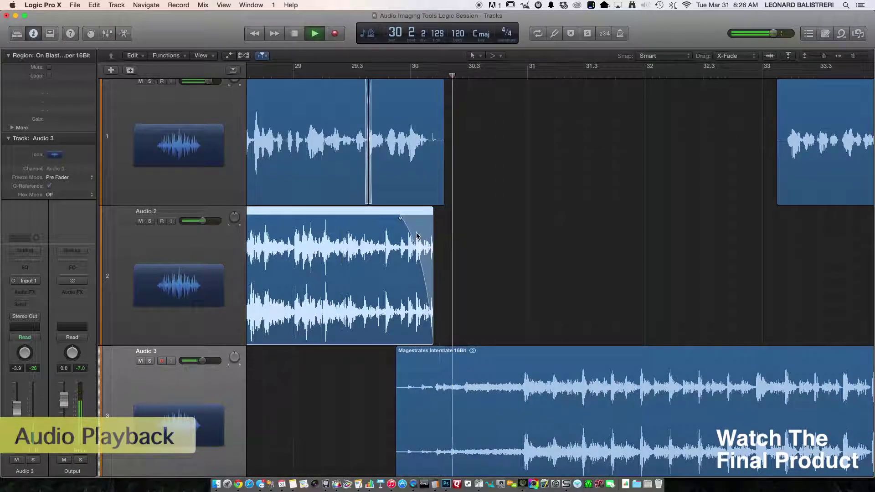
{"action": "key", "text": "space"}
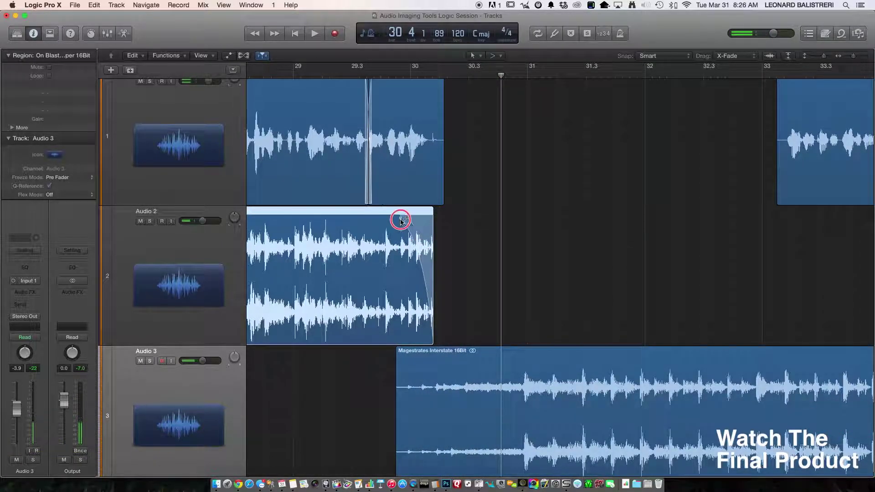
Extend the On Blast Bumper region's fade-out to start near 29.3 and play the transition again.
{"action": "left_click_drag", "start_coordinate": [400, 217], "coordinate": [359, 218]}
{"action": "left_click", "coordinate": [361, 75]}
{"action": "key", "text": "space"}
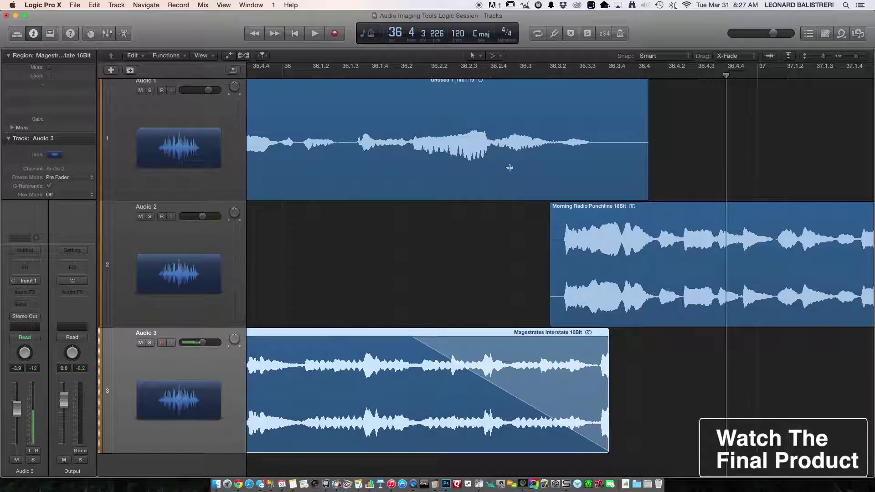
Shift the Morning Radio Punchline region slightly later on Audio 2 and play the transition from just before bar 36.
{"action": "left_click_drag", "start_coordinate": [574, 218], "coordinate": [588, 219]}
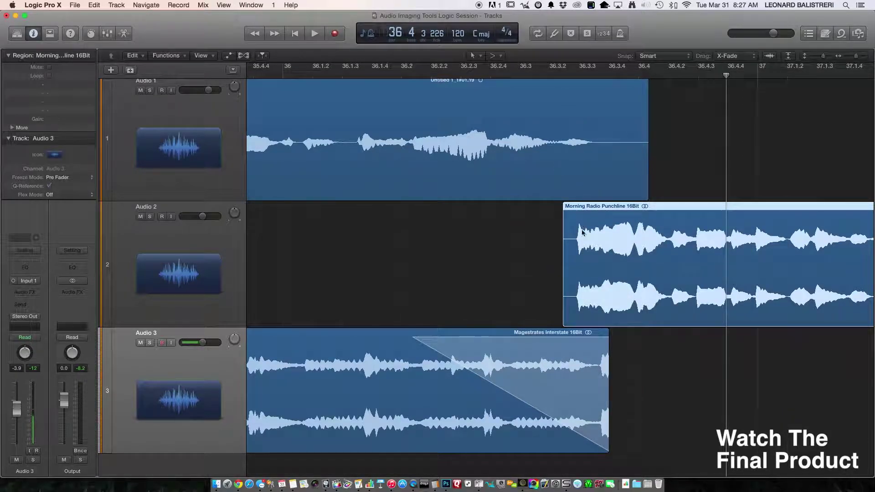
{"action": "left_click", "coordinate": [617, 217]}
{"action": "left_click_drag", "start_coordinate": [617, 217], "coordinate": [611, 217]}
{"action": "left_click", "coordinate": [267, 75]}
{"action": "key", "text": "space"}
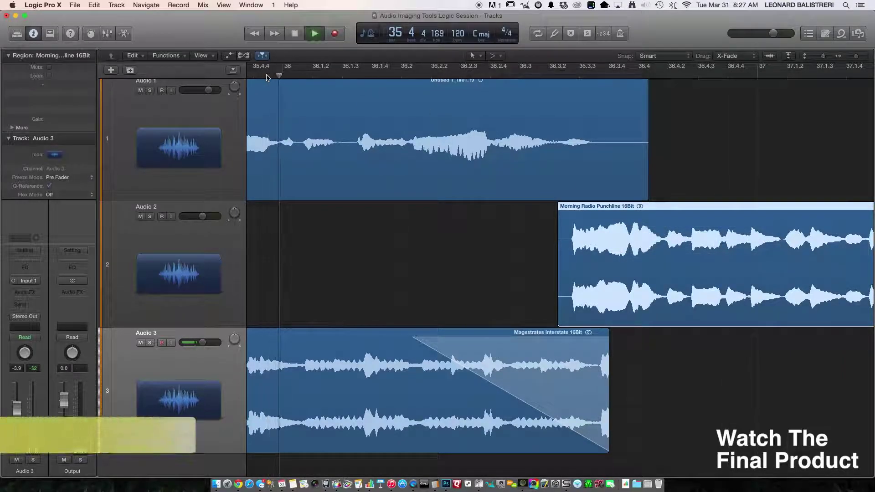
{"action": "key", "text": "space"}
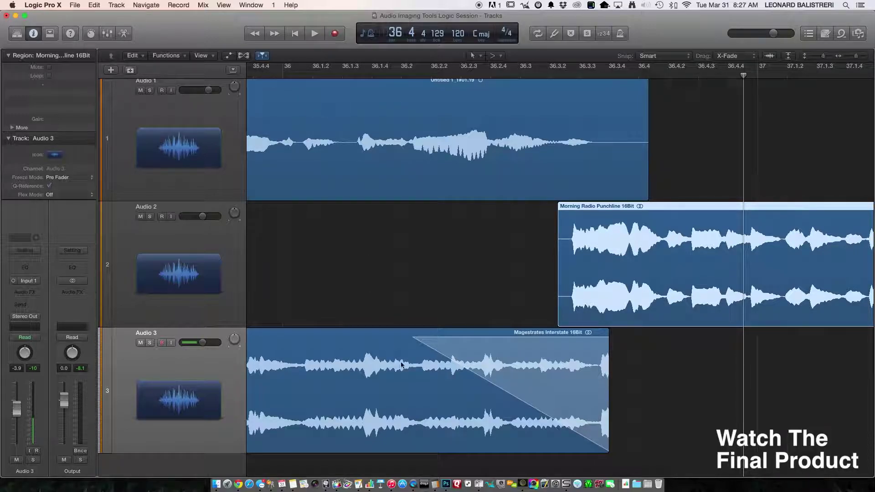
Play the transition from Magestrates Interstate into Morning Radio Punchline from just before bar 36.
{"action": "left_click", "coordinate": [268, 76]}
{"action": "key", "text": "space"}
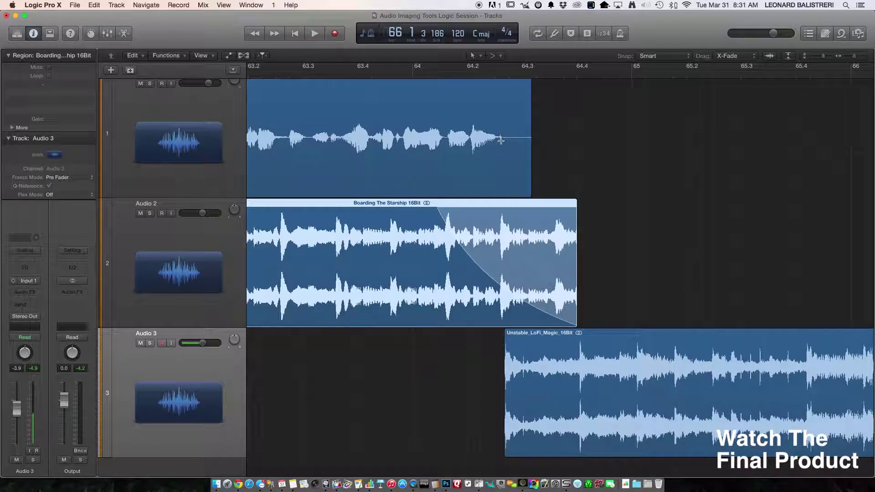
Play the transition from Boarding The Starship into Unstable_LoFi_Magic, with a second pass starting at 63.3.
{"action": "double_click", "coordinate": [411, 78]}
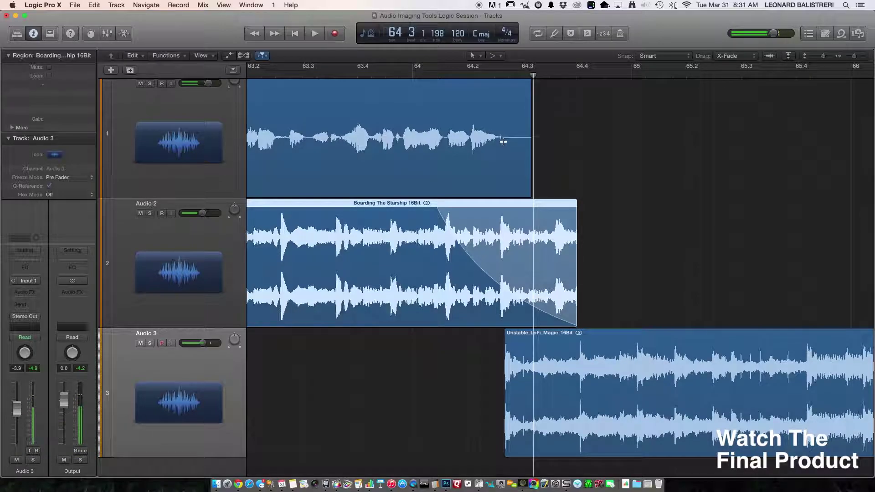
{"action": "left_click", "coordinate": [518, 339]}
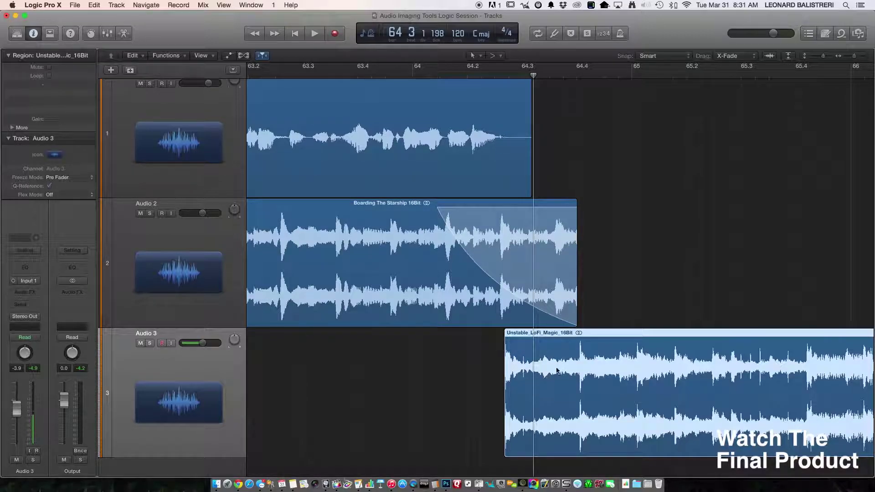
{"action": "left_click", "coordinate": [299, 78]}
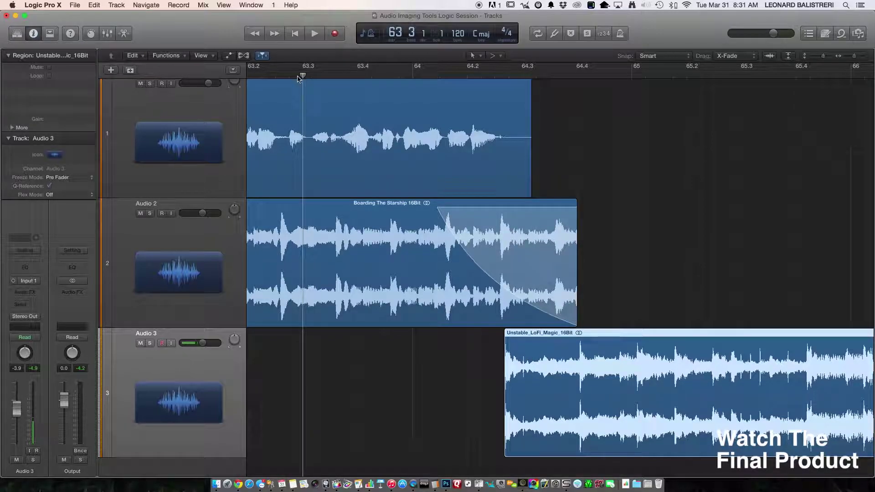
{"action": "key", "text": "space"}
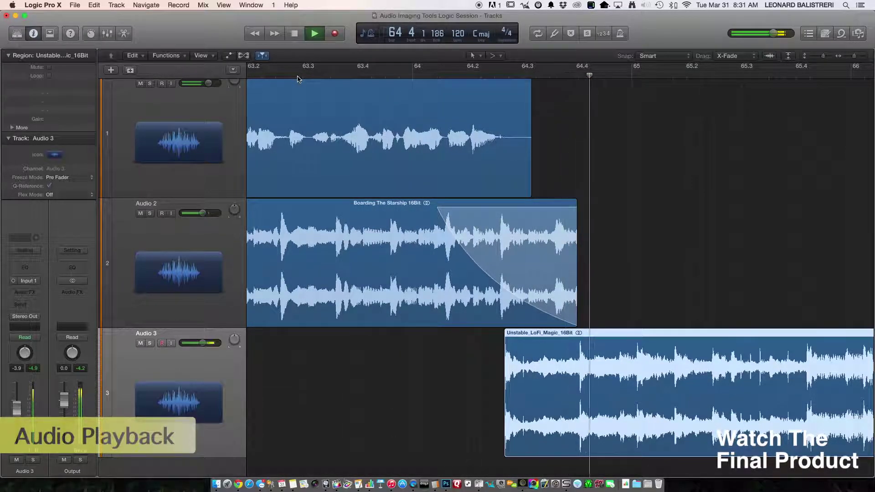
{"action": "key", "text": "space"}
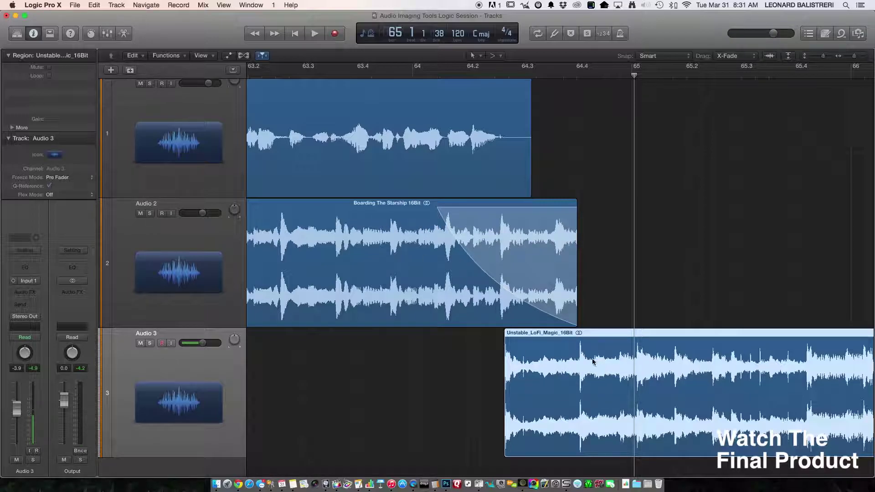
Copy the Boarding The Starship region to bar 1 on Audio 3 and the On Blast Bumper region to about bar 71 on Audio 2.
{"action": "scroll", "coordinate": [581, 355], "scroll_direction": "down", "scroll_amount": 5}
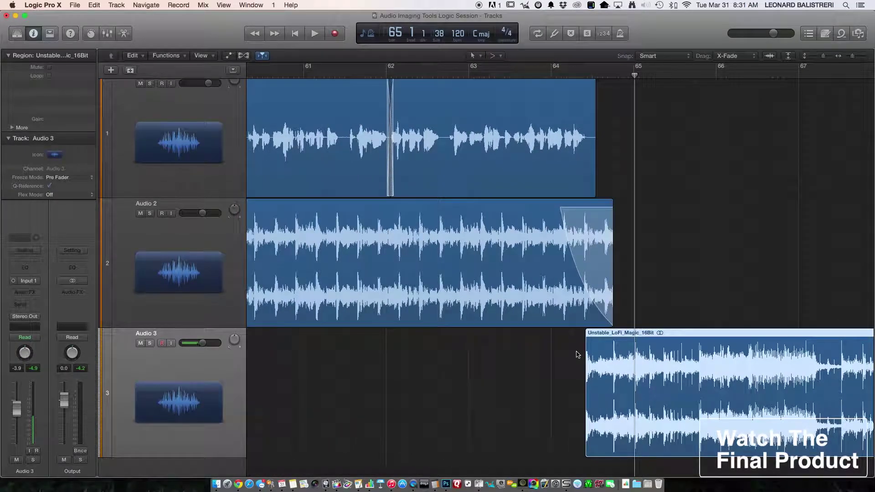
{"action": "scroll", "coordinate": [577, 354], "scroll_direction": "down", "scroll_amount": 2}
{"action": "scroll", "coordinate": [576, 354], "scroll_direction": "up", "scroll_amount": 3}
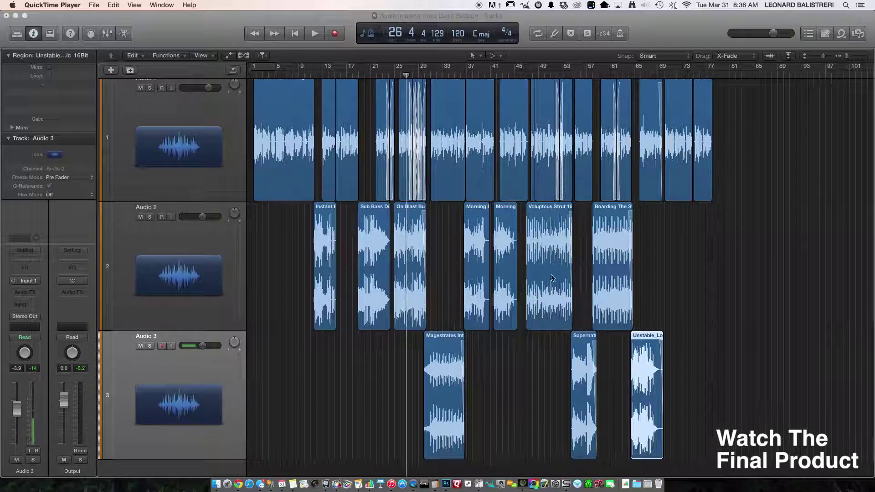
{"action": "left_click", "coordinate": [617, 252]}
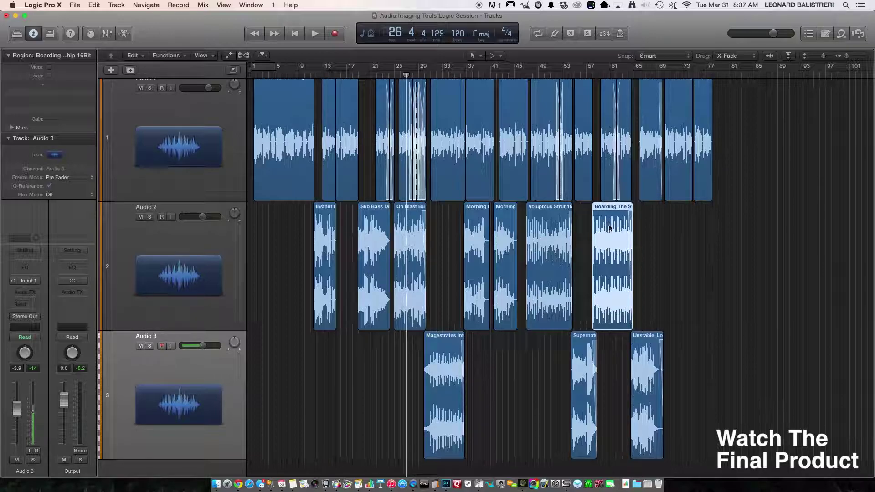
{"action": "left_click_drag", "start_coordinate": [609, 231], "coordinate": [269, 381]}
{"action": "left_click", "coordinate": [409, 243]}
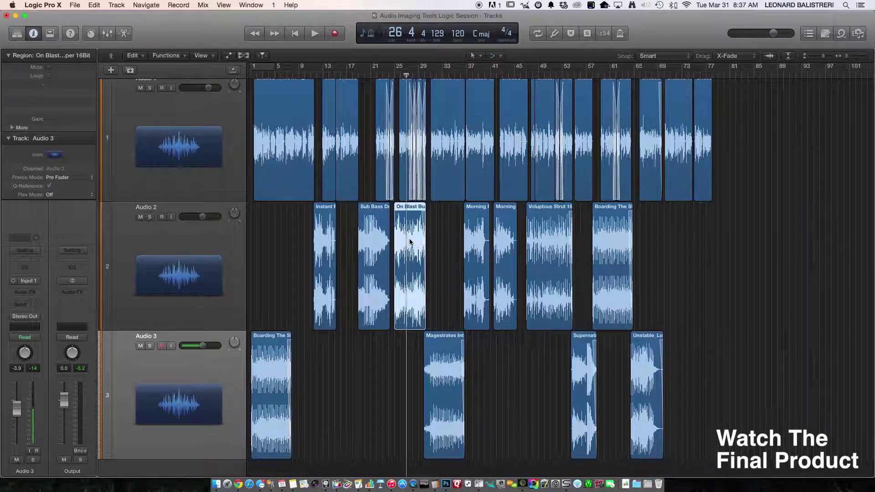
{"action": "left_click_drag", "start_coordinate": [408, 235], "coordinate": [688, 290]}
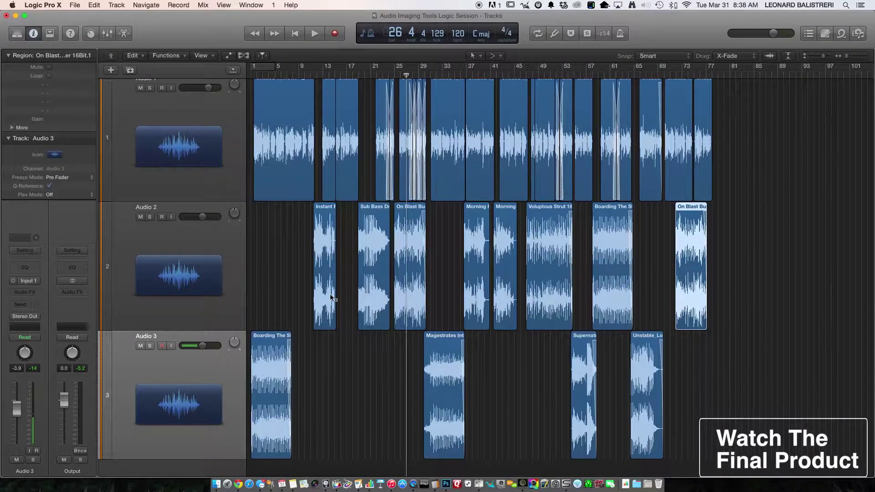
Play the fade-out of the Boarding The Starship copy into Instant Replay, starting around the middle of bar 9.
{"action": "key", "text": "super+Right"}
{"action": "key", "text": "super+Right"}
{"action": "key", "text": "super+Right"}
{"action": "scroll", "coordinate": [330, 297], "scroll_direction": "left", "scroll_amount": 10}
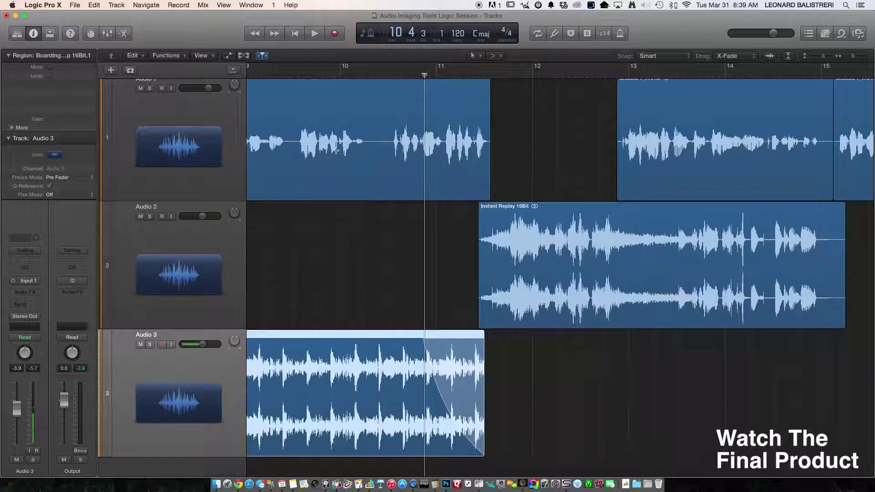
{"action": "left_click", "coordinate": [291, 76]}
{"action": "key", "text": "space"}
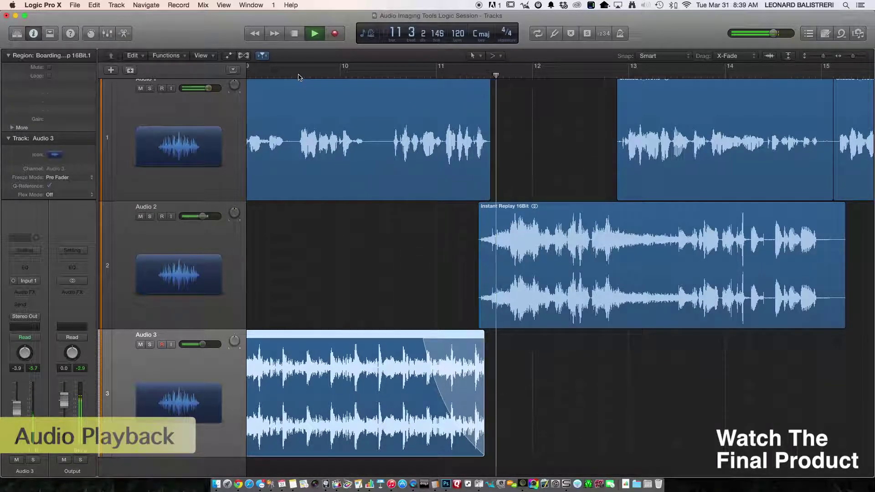
{"action": "key", "text": "space"}
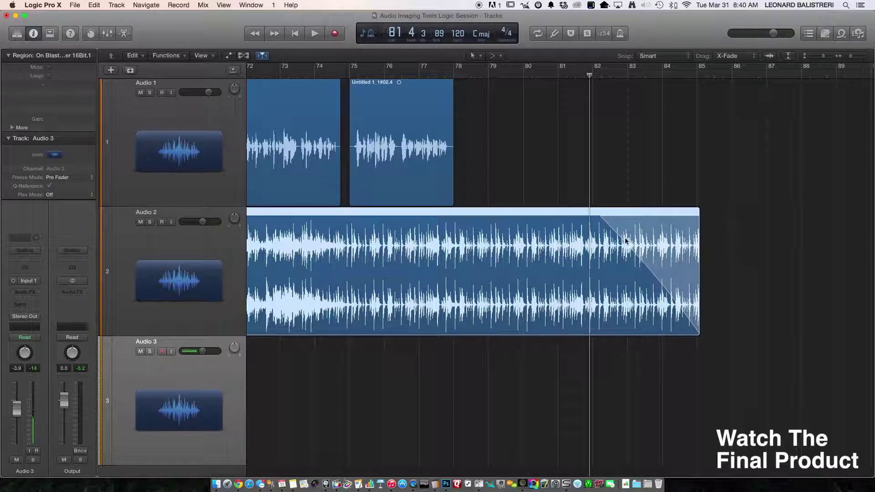
Play the fade-out of the last On Blast Bumper region on Audio 2 from bar 81 to its end.
{"action": "left_click", "coordinate": [562, 77]}
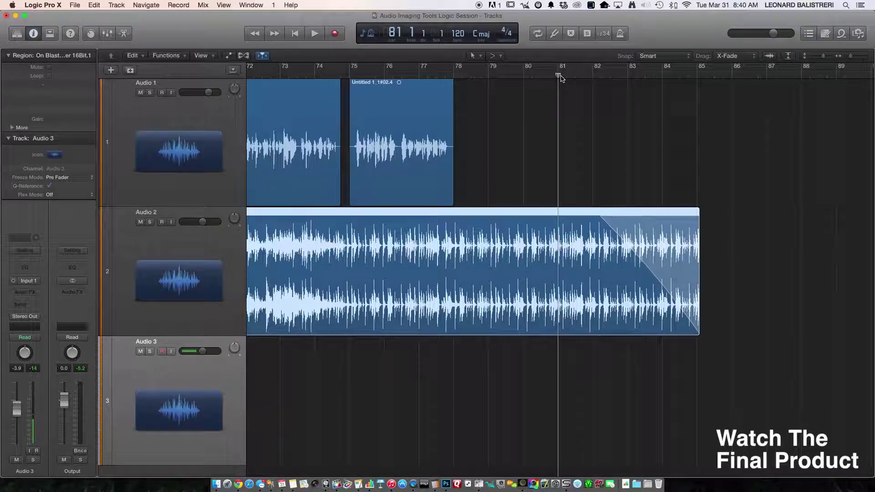
{"action": "key", "text": "space"}
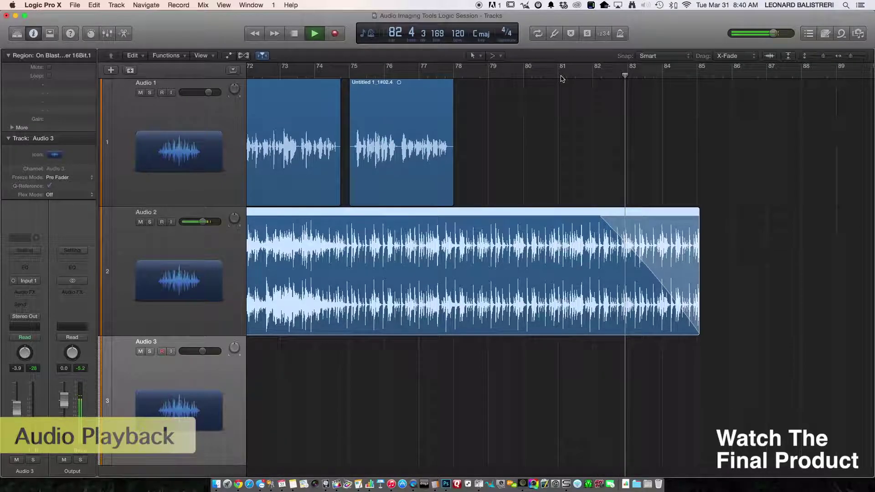
{"action": "key", "text": "super+Left"}
{"action": "key", "text": "super+Left"}
{"action": "key", "text": "super+Left"}
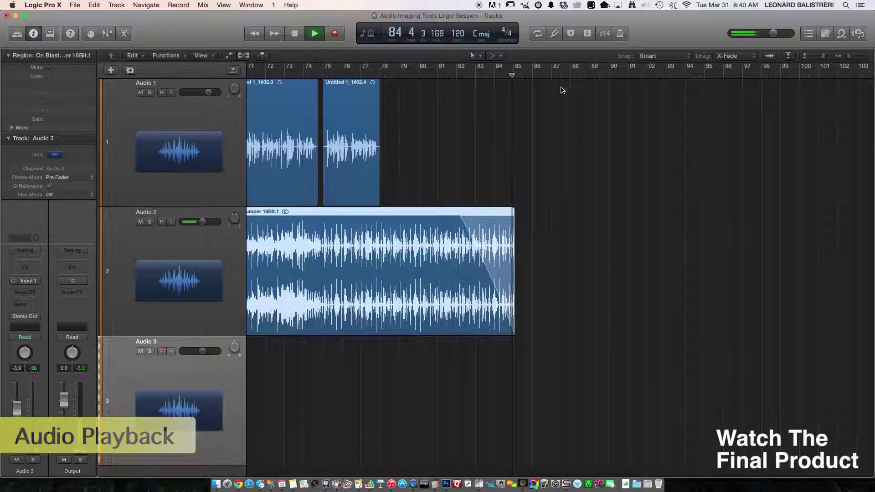
{"action": "key", "text": "space"}
Extend the end of the last On Blast Bumper region to about bar 86 and lengthen its fade-out slightly.
{"action": "left_click_drag", "start_coordinate": [513, 333], "coordinate": [547, 328]}
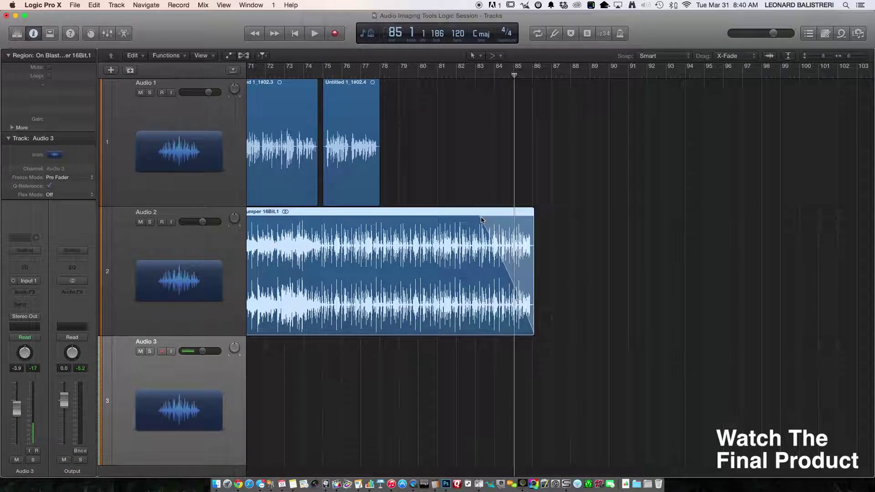
{"action": "mouse_move", "coordinate": [478, 217]}
{"action": "left_mouse_down"}
{"action": "mouse_move", "coordinate": [458, 215]}
{"action": "mouse_move", "coordinate": [471, 226]}
{"action": "left_mouse_up"}
{"action": "key", "text": "space"}
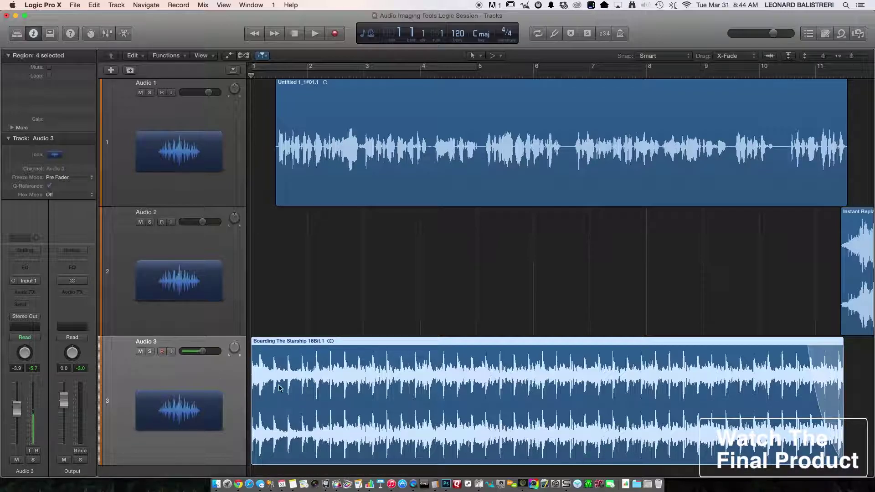
Show volume automation and dip Audio 3 from -3.9 dB to -9.1 dB where the voice enters near 1.3, playing it to judge the level.
{"action": "key", "text": "a"}
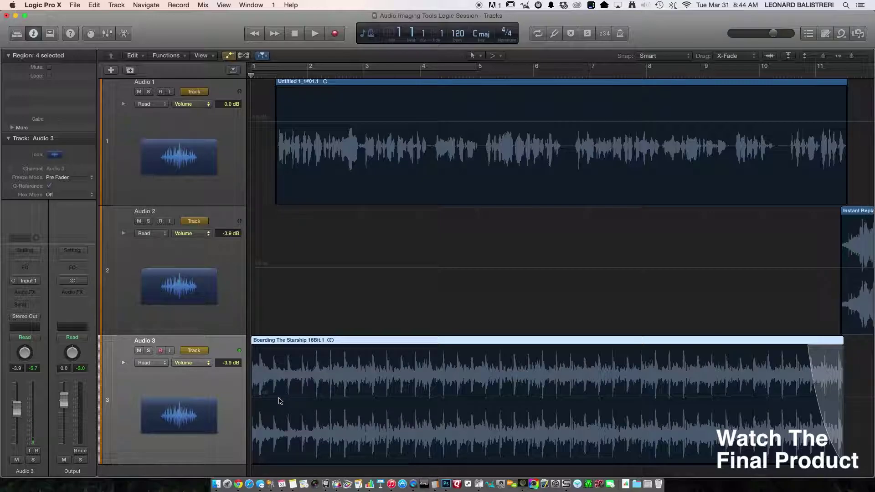
{"action": "left_click", "coordinate": [279, 397]}
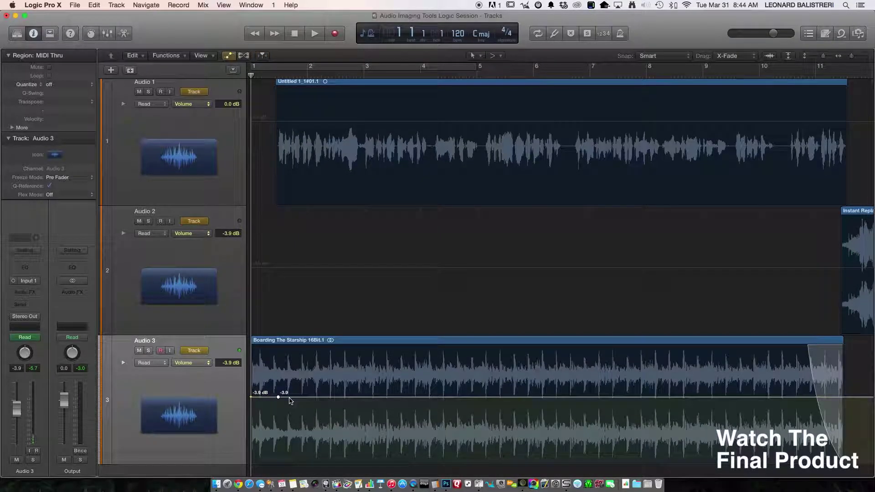
{"action": "left_click", "coordinate": [288, 398]}
{"action": "key", "text": "space"}
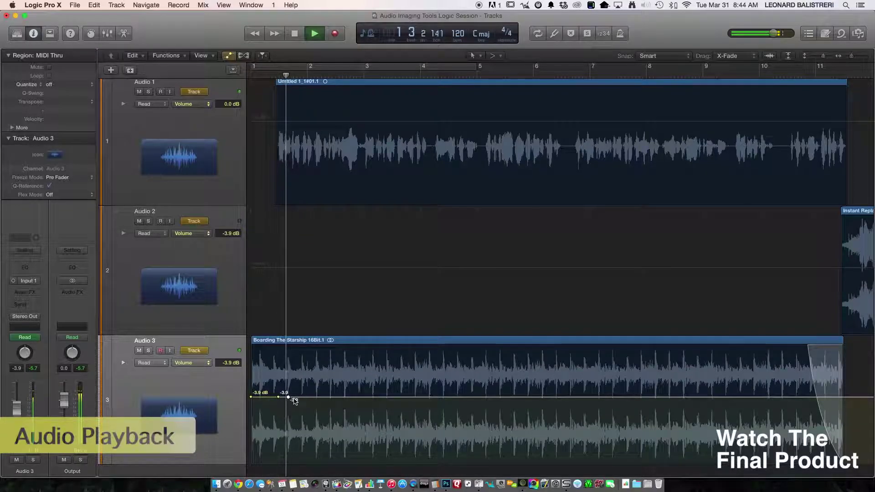
{"action": "left_click_drag", "start_coordinate": [290, 400], "coordinate": [321, 409]}
{"action": "key", "text": "space"}
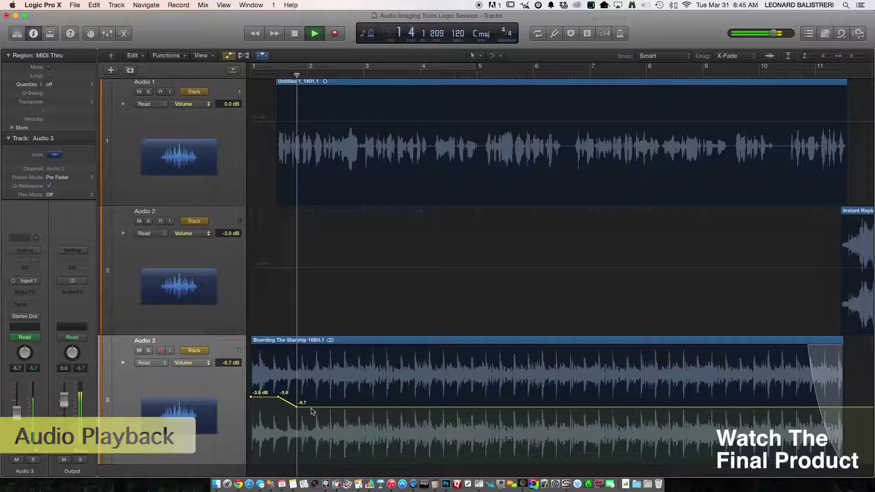
{"action": "left_click_drag", "start_coordinate": [327, 411], "coordinate": [331, 415]}
{"action": "key", "text": "space"}
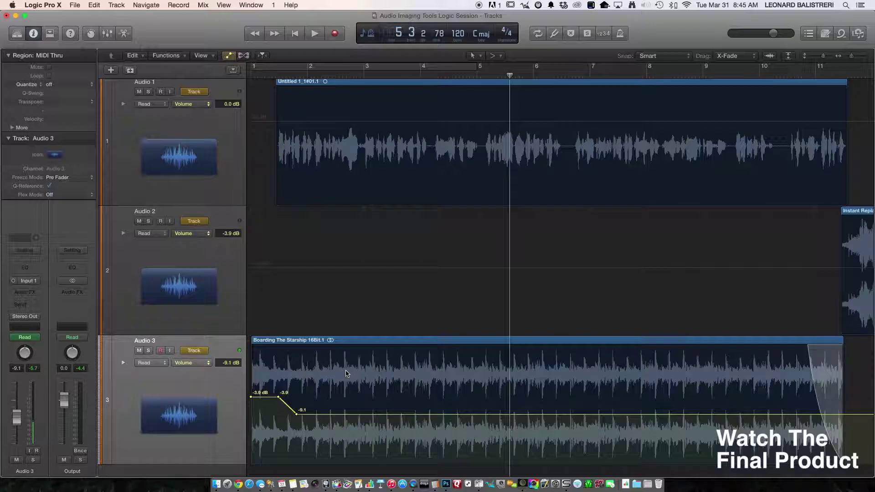
Add two volume automation points on Audio 2 under the Instant Replay region between bars 13 and 15, and adjust the segment between them.
{"action": "left_click", "coordinate": [250, 76]}
{"action": "key", "text": "super+Left"}
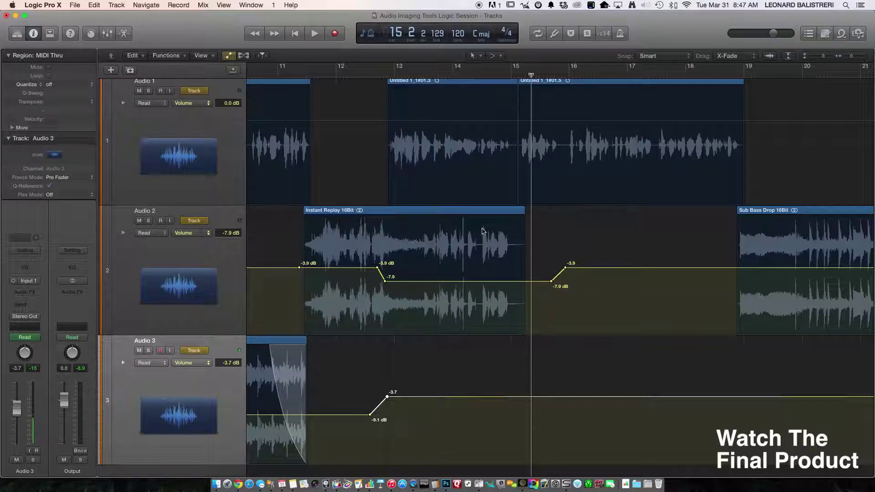
{"action": "left_click", "coordinate": [439, 281]}
{"action": "left_click", "coordinate": [503, 281]}
{"action": "left_click_drag", "start_coordinate": [459, 285], "coordinate": [518, 288]}
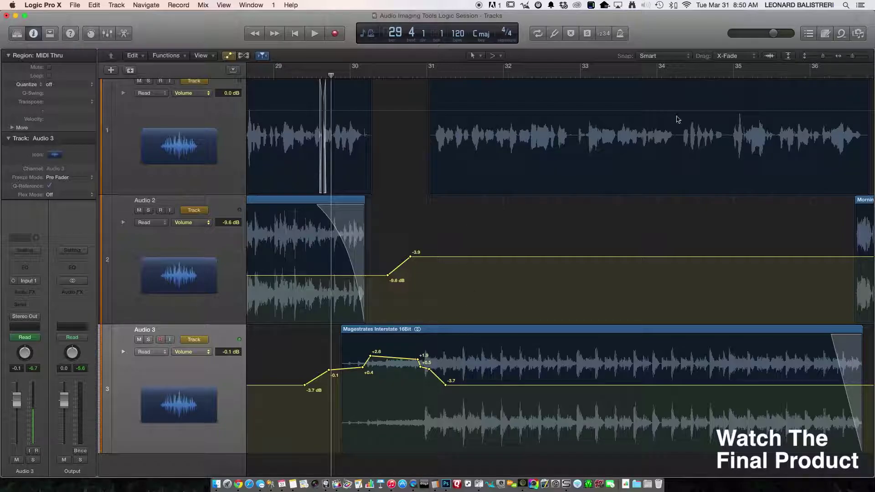
Lower Audio 3's volume automation to -6.8 dB under the voice from just after bar 31 to bar 37 while playing from mid-bar 30.
{"action": "scroll", "coordinate": [638, 124], "scroll_direction": "right", "scroll_amount": 5}
{"action": "scroll", "coordinate": [664, 124], "scroll_direction": "right", "scroll_amount": 1}
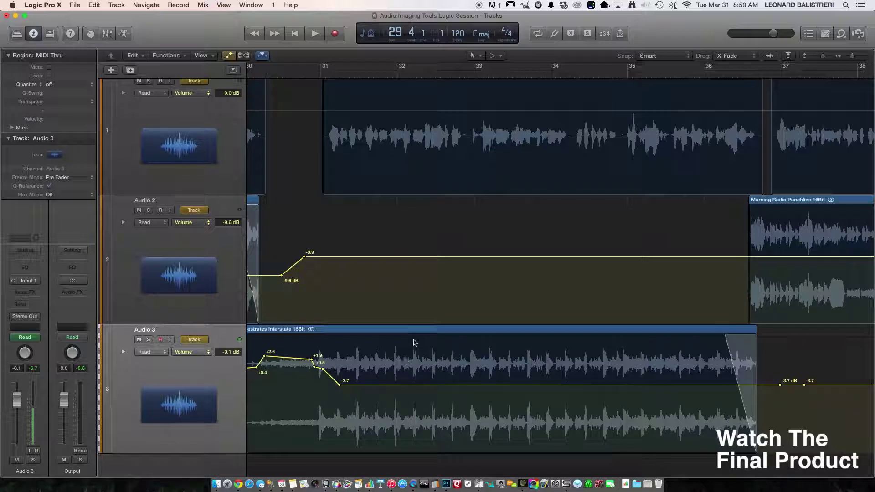
{"action": "scroll", "coordinate": [433, 182], "scroll_direction": "right", "scroll_amount": 1}
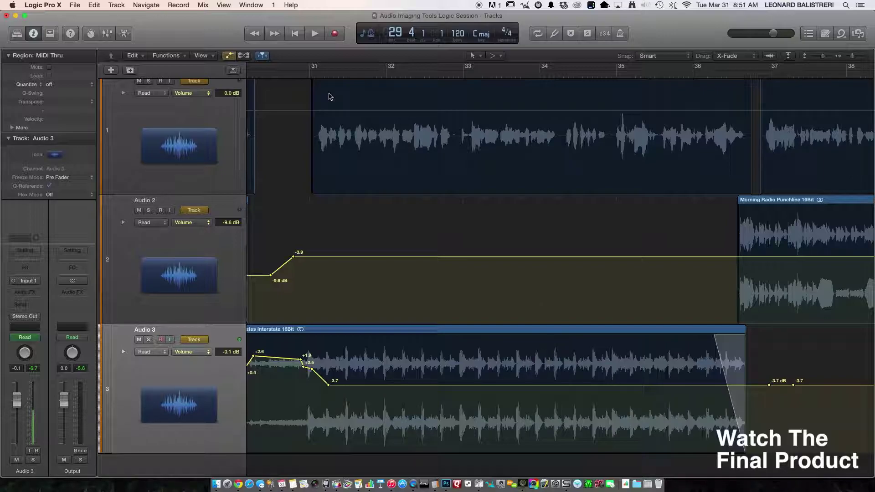
{"action": "left_click", "coordinate": [285, 75]}
{"action": "key", "text": "space"}
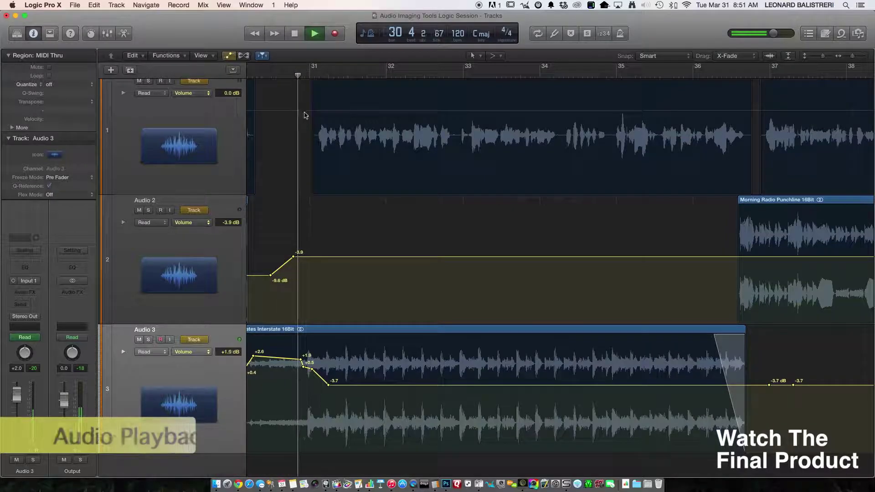
{"action": "left_click_drag", "start_coordinate": [402, 385], "coordinate": [401, 398]}
{"action": "key", "text": "space"}
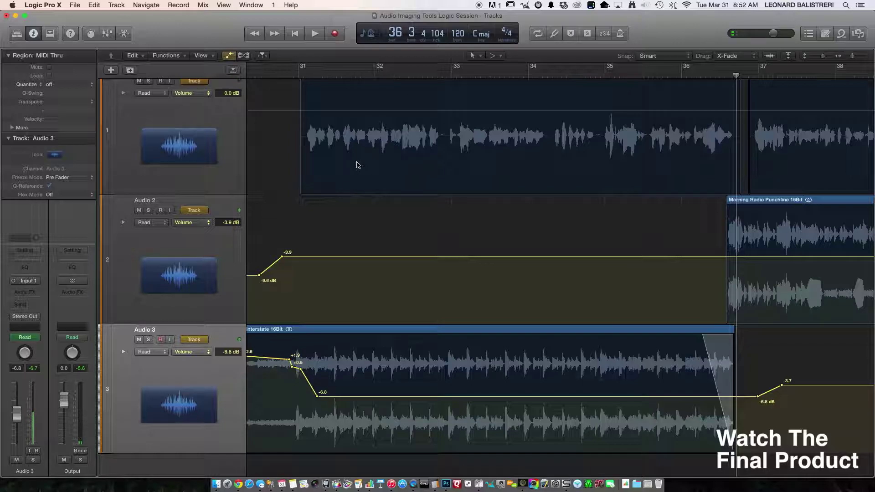
{"action": "scroll", "coordinate": [451, 364], "scroll_direction": "left", "scroll_amount": 3}
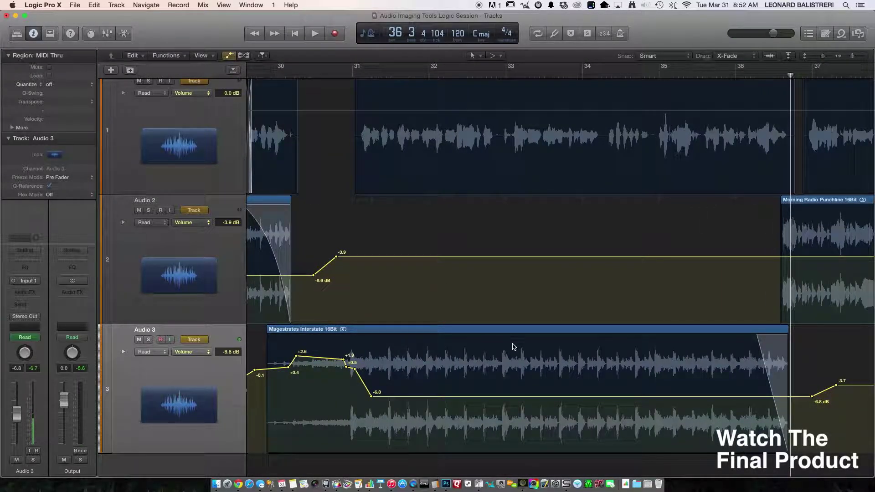
{"action": "scroll", "coordinate": [542, 382], "scroll_direction": "right", "scroll_amount": 1}
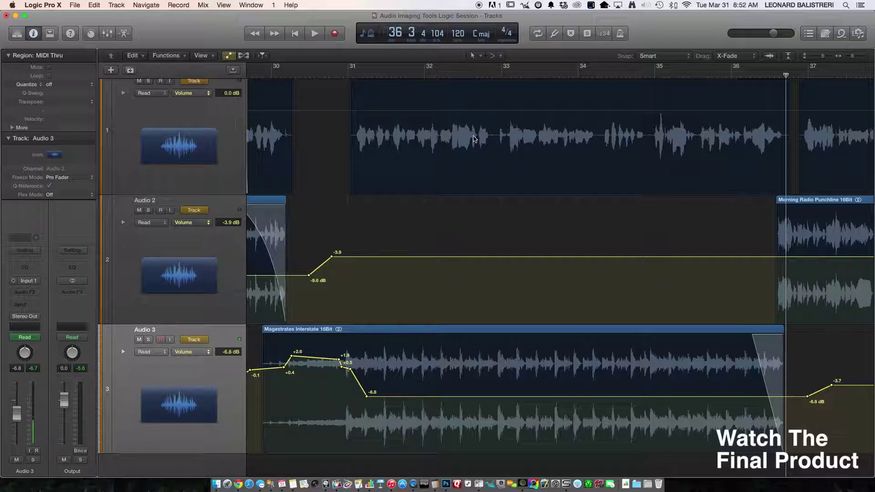
{"action": "scroll", "coordinate": [484, 133], "scroll_direction": "right", "scroll_amount": 2}
{"action": "scroll", "coordinate": [484, 133], "scroll_direction": "right", "scroll_amount": 3}
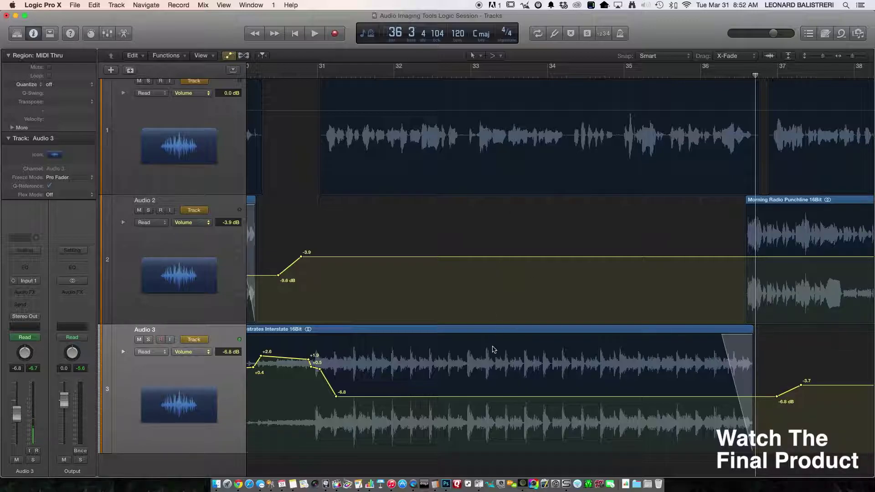
{"action": "scroll", "coordinate": [491, 162], "scroll_direction": "right", "scroll_amount": 3}
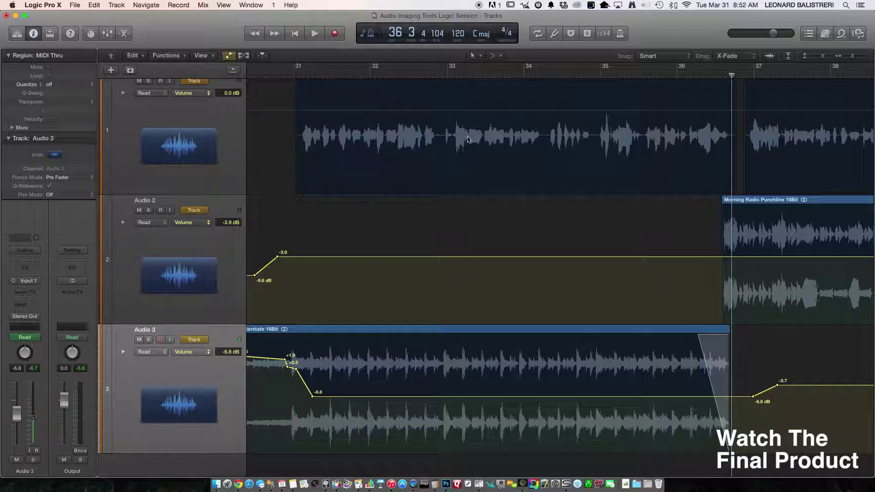
{"action": "scroll", "coordinate": [459, 148], "scroll_direction": "right", "scroll_amount": 5}
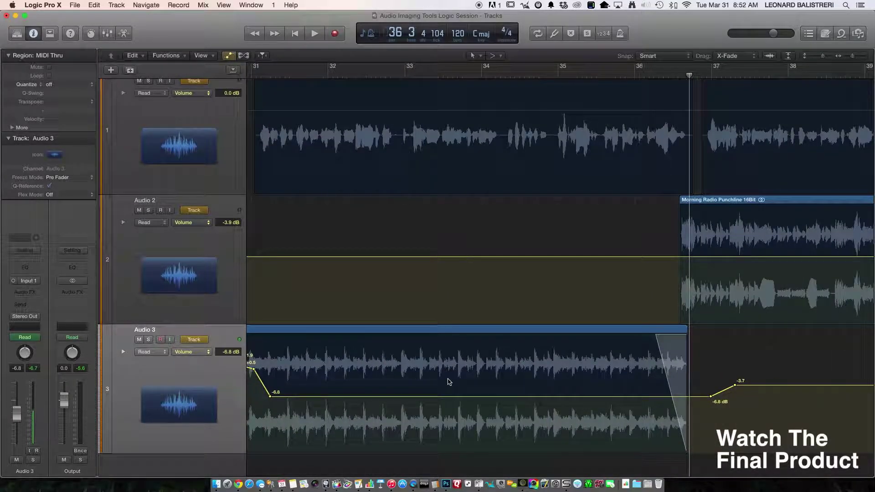
Insert a Channel EQ as the first audio effect on the Output channel and close its plug-in window.
{"action": "scroll", "coordinate": [444, 383], "scroll_direction": "right", "scroll_amount": 15}
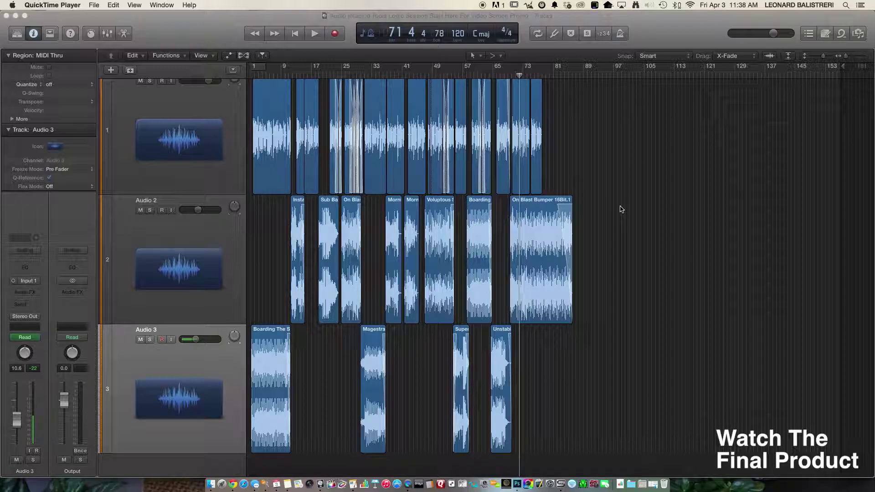
{"action": "scroll", "coordinate": [620, 209], "scroll_direction": "up", "scroll_amount": 2}
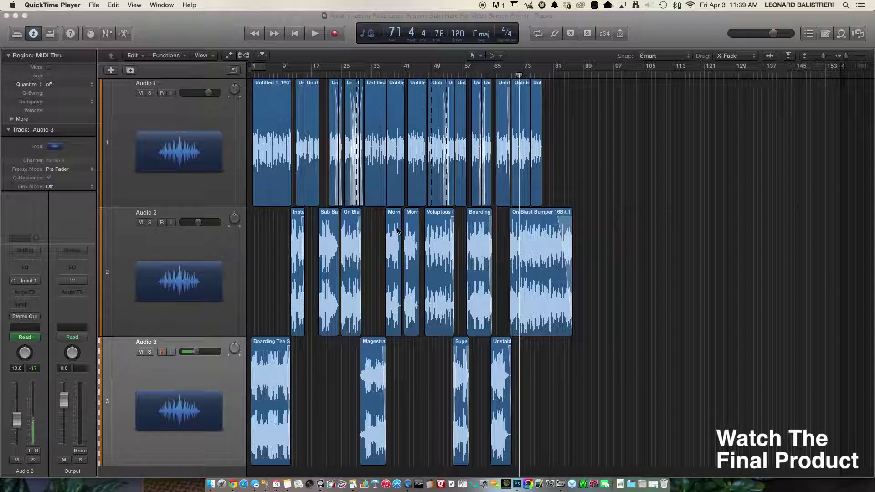
{"action": "left_click", "coordinate": [90, 325]}
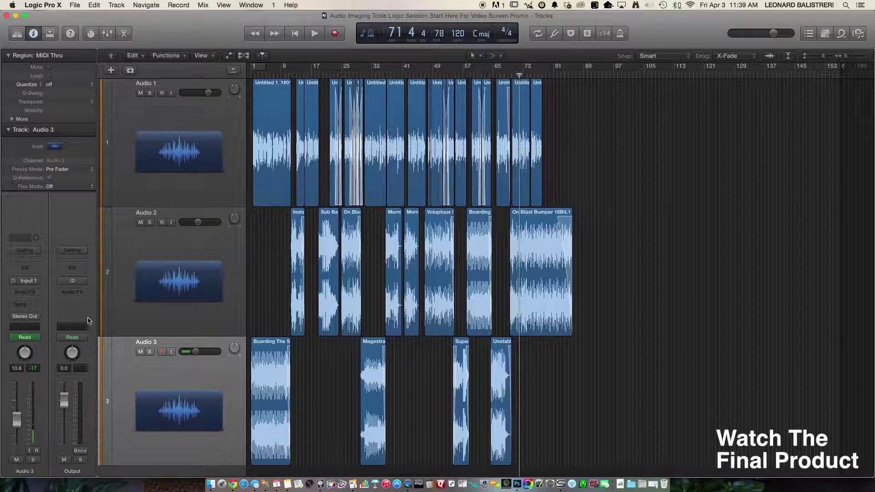
{"action": "left_click", "coordinate": [81, 292]}
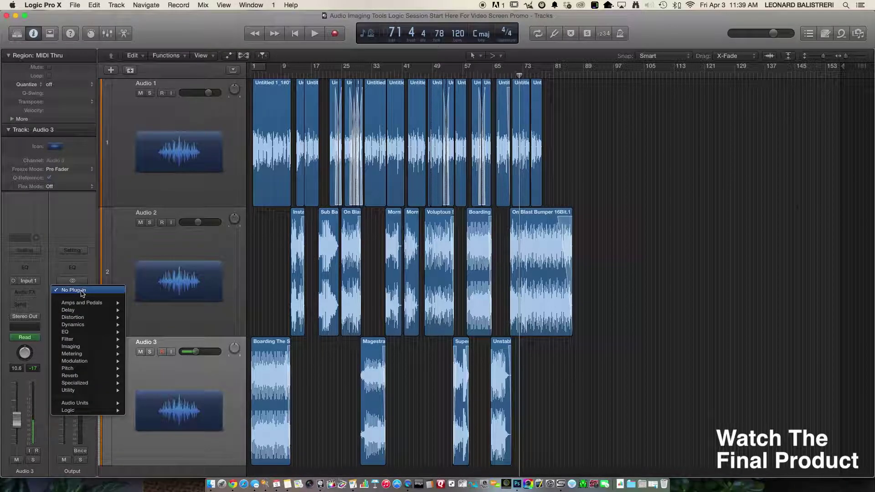
{"action": "mouse_move", "coordinate": [82, 332]}
{"action": "mouse_move", "coordinate": [162, 332]}
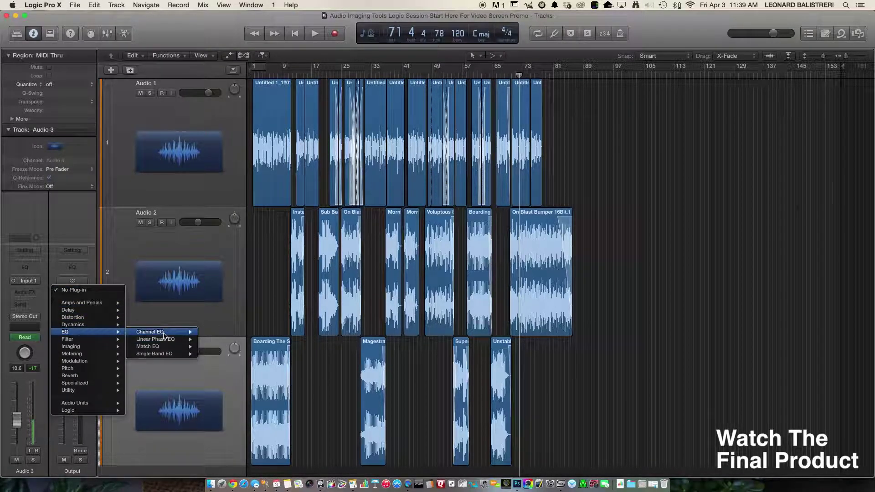
{"action": "left_click", "coordinate": [216, 332]}
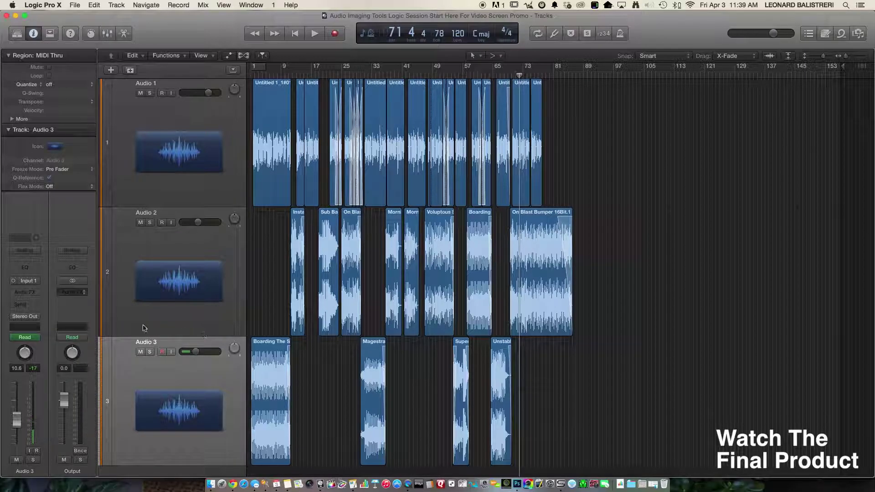
{"action": "left_click", "coordinate": [29, 38]}
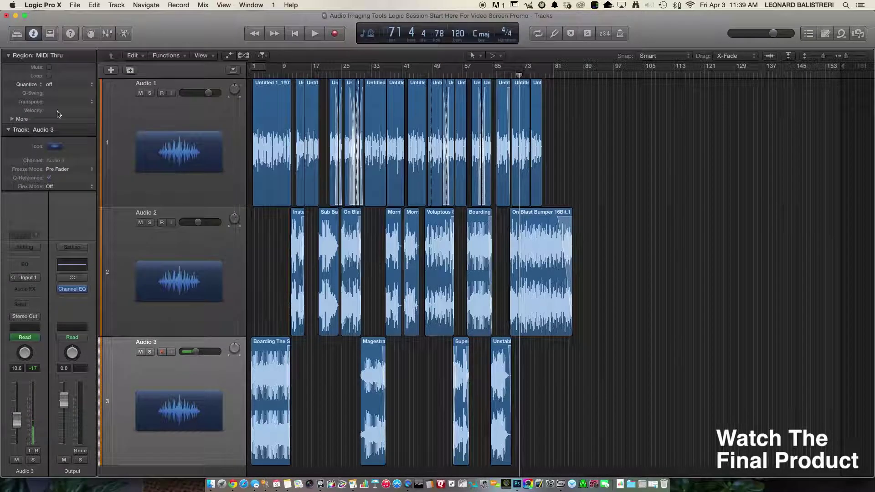
Insert a Compressor below the Channel EQ on the Output channel and position its window clear of the channel strips.
{"action": "left_click", "coordinate": [83, 292]}
{"action": "mouse_move", "coordinate": [92, 352]}
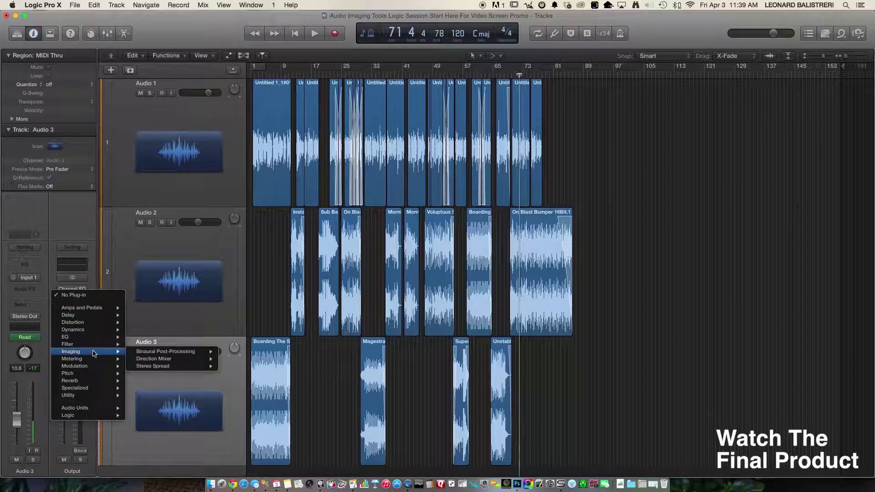
{"action": "mouse_move", "coordinate": [95, 323]}
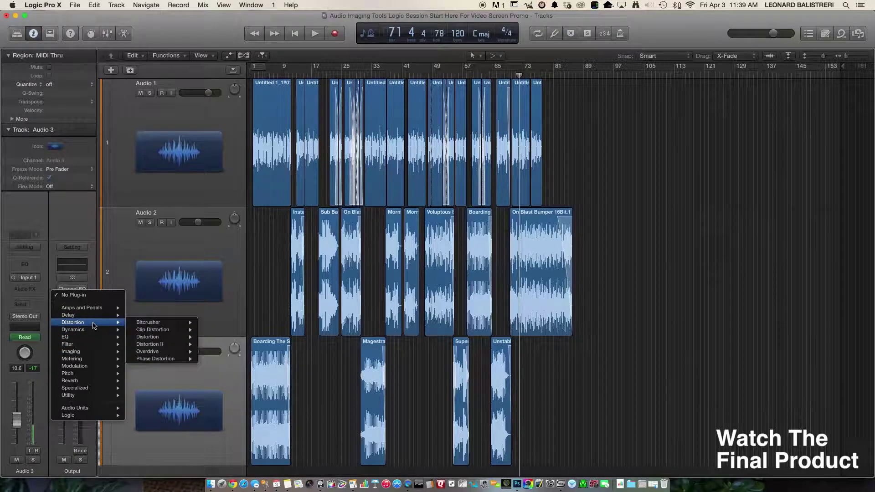
{"action": "left_click", "coordinate": [195, 338]}
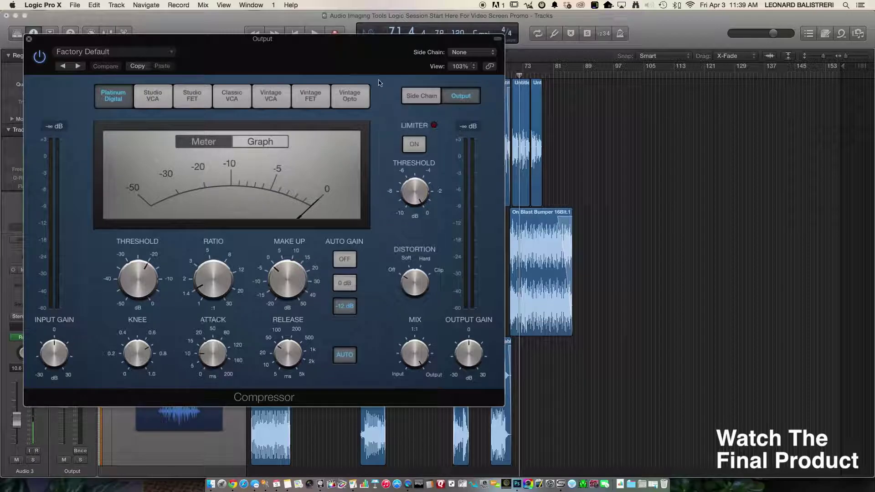
{"action": "left_click_drag", "start_coordinate": [345, 46], "coordinate": [644, 95]}
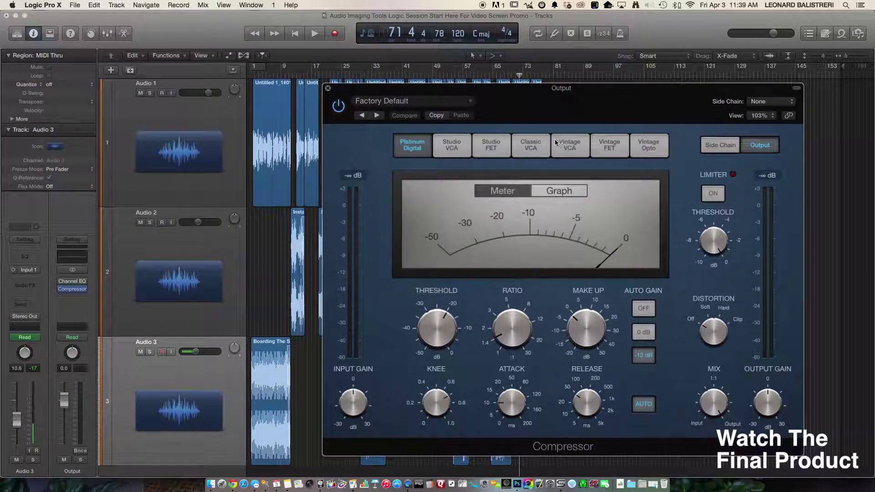
Play the session from the beginning and raise the compressor's ratio to between 2:1 and 3:1.
{"action": "left_click", "coordinate": [288, 36]}
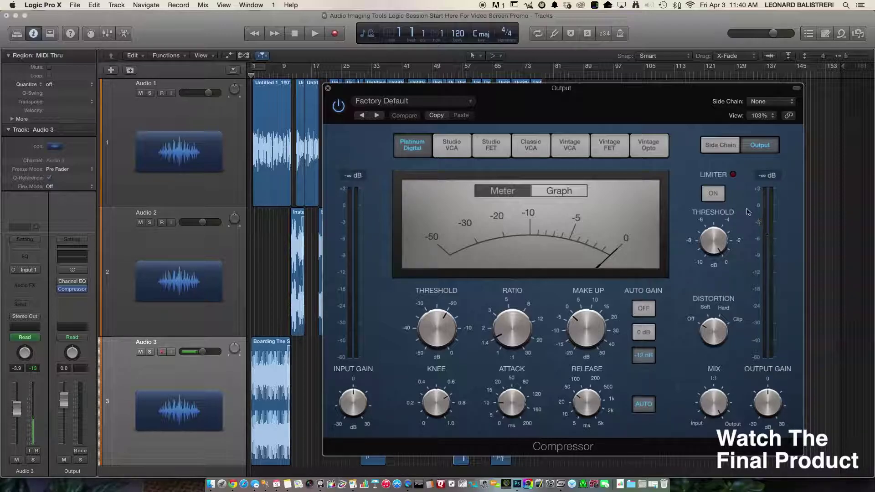
{"action": "key", "text": "space"}
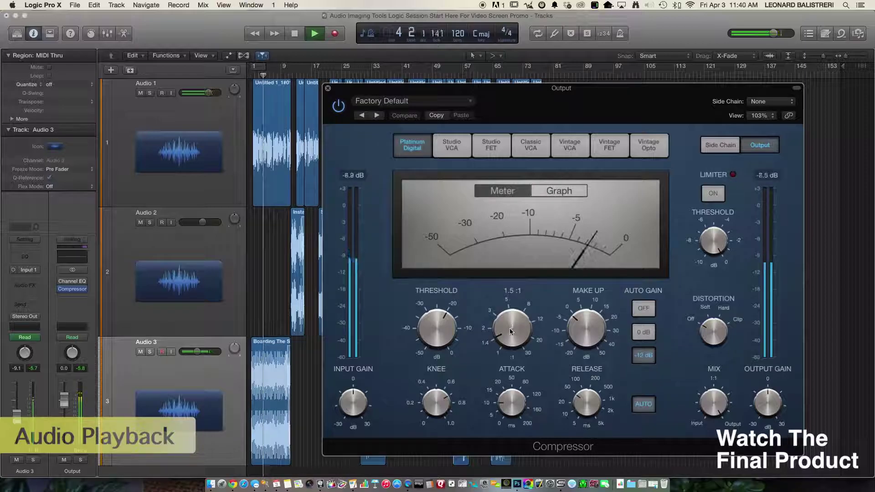
{"action": "left_click_drag", "start_coordinate": [508, 327], "coordinate": [512, 314]}
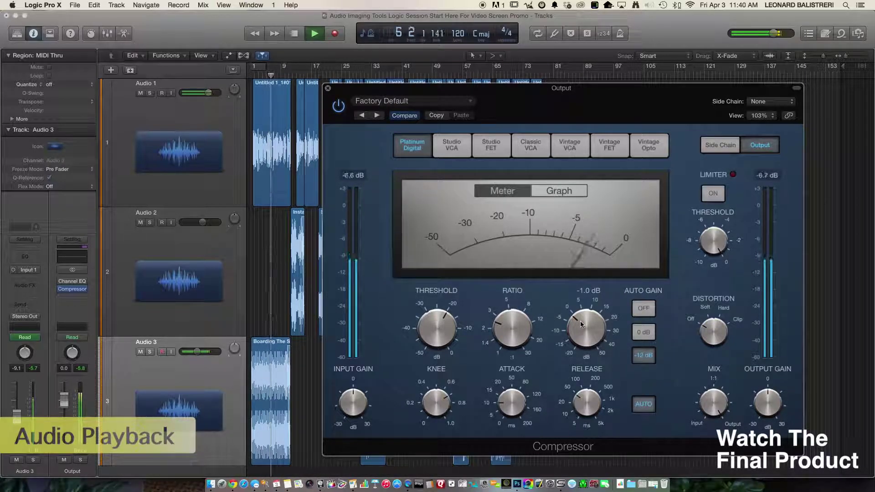
{"action": "key", "text": "space"}
Turn on the compressor's limiter and lower the limiter threshold to about -1 dB.
{"action": "left_click", "coordinate": [713, 193]}
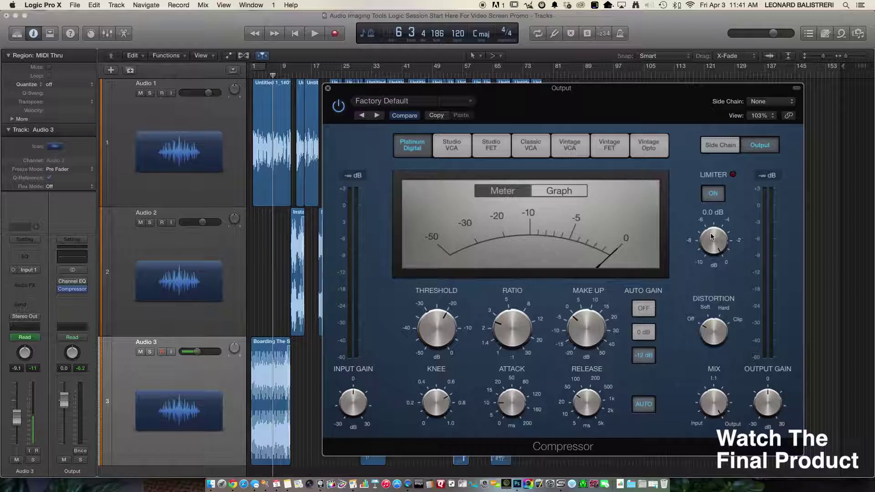
{"action": "left_click_drag", "start_coordinate": [706, 243], "coordinate": [704, 248]}
{"action": "left_click_drag", "start_coordinate": [713, 233], "coordinate": [711, 237]}
Raise the compressor's make-up gain to 4.5 dB during playback from bar 6, settle it at 3.5 dB and close the compressor.
{"action": "key", "text": "space"}
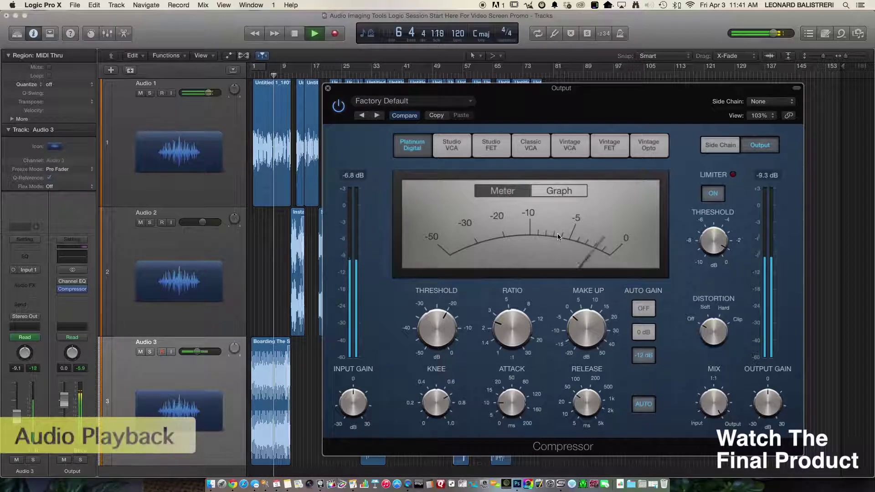
{"action": "mouse_move", "coordinate": [575, 321]}
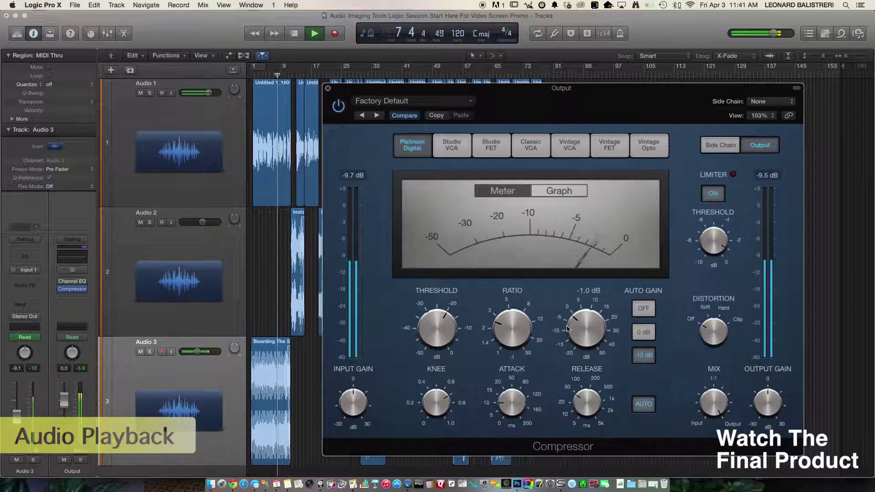
{"action": "left_click_drag", "start_coordinate": [575, 321], "coordinate": [577, 314]}
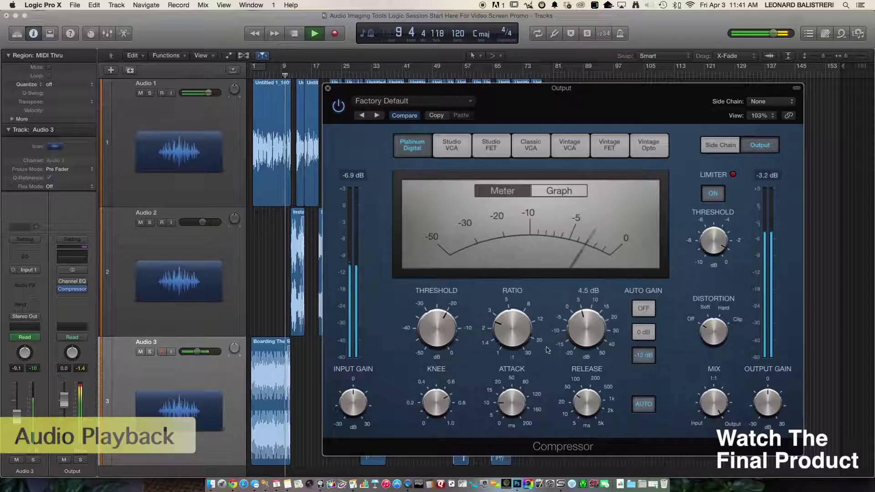
{"action": "key", "text": "space"}
{"action": "mouse_move", "coordinate": [516, 396]}
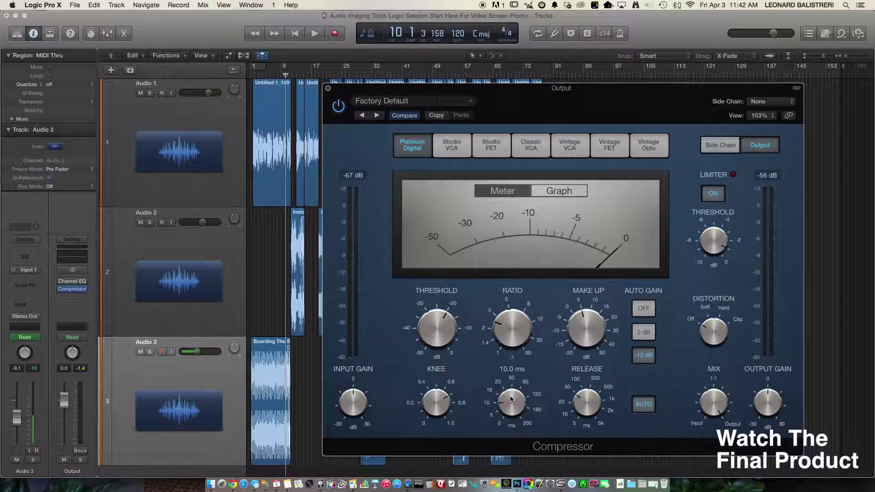
{"action": "key", "text": "space"}
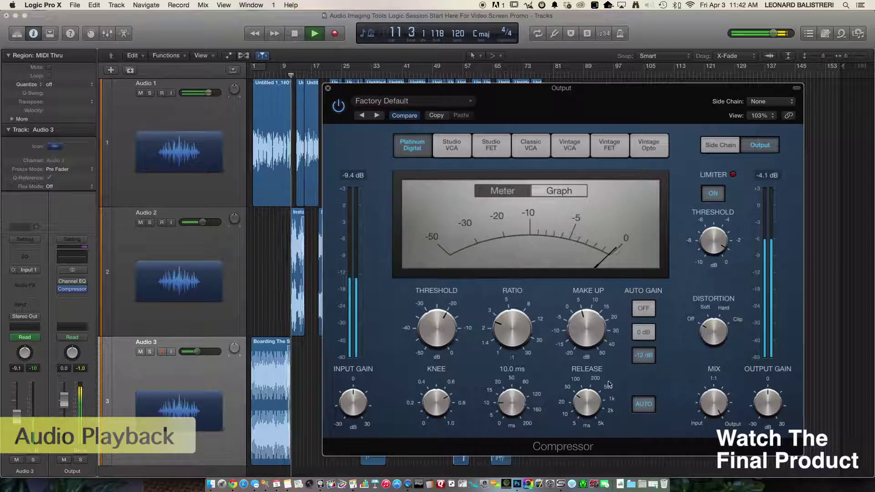
{"action": "key", "text": "space"}
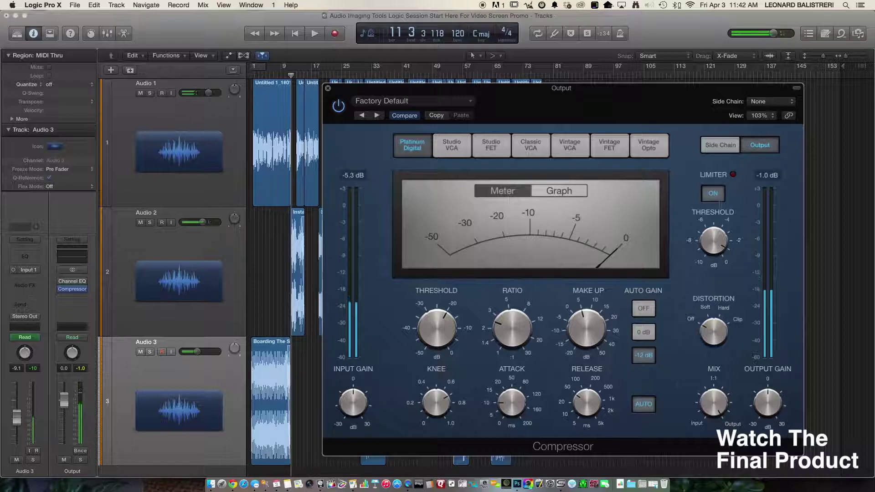
{"action": "mouse_move", "coordinate": [591, 325]}
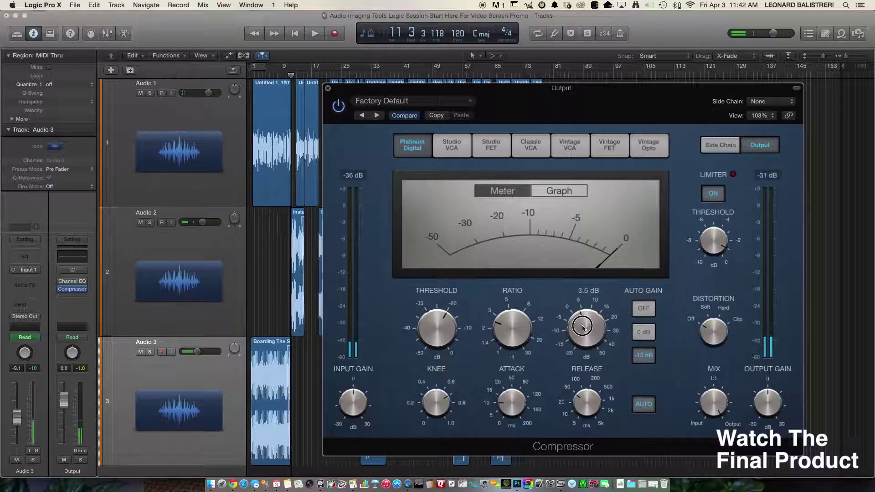
{"action": "left_click", "coordinate": [328, 89]}
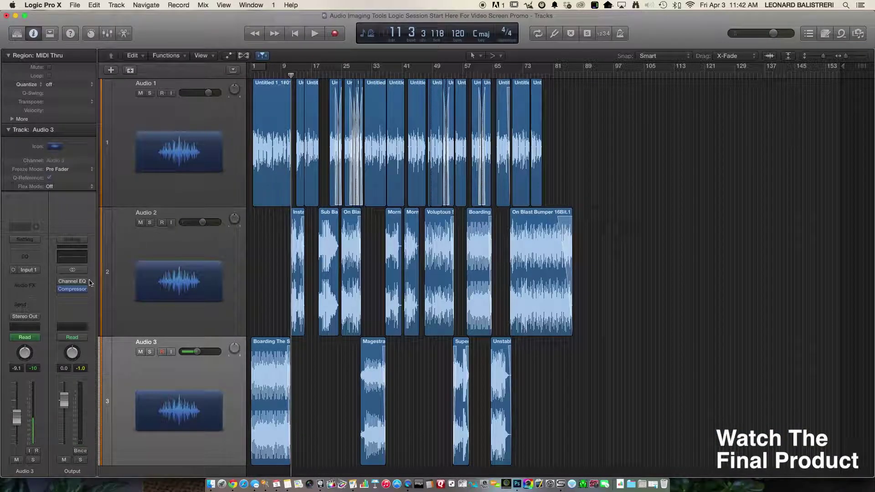
Open the Output channel's Channel EQ, move its window aside and enable the analyzer while playing from bar 11 to 13.
{"action": "left_click", "coordinate": [71, 281]}
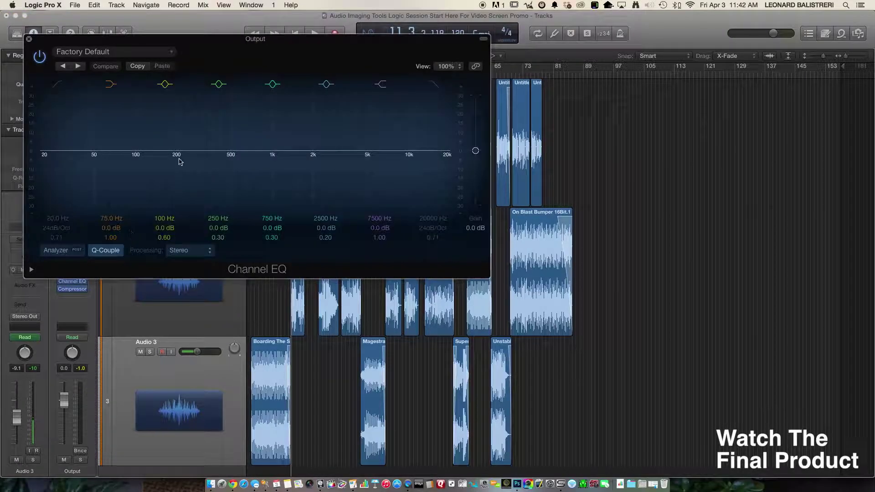
{"action": "left_click_drag", "start_coordinate": [245, 45], "coordinate": [524, 113]}
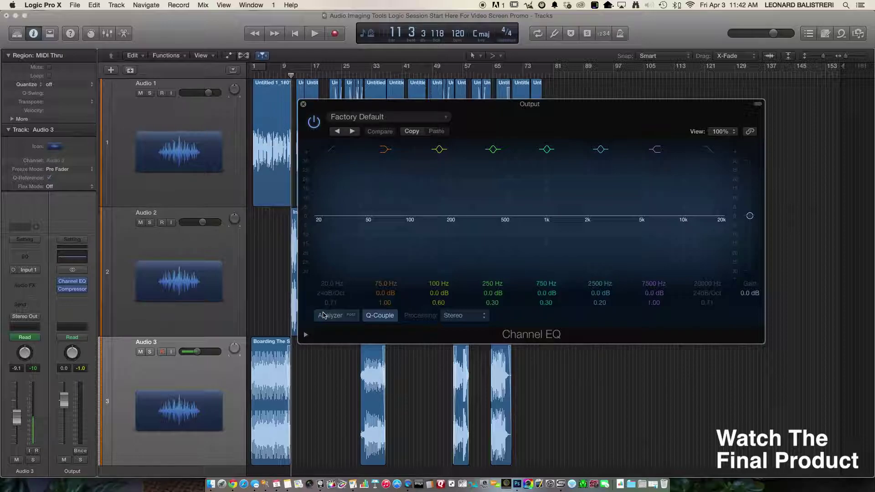
{"action": "key", "text": "space"}
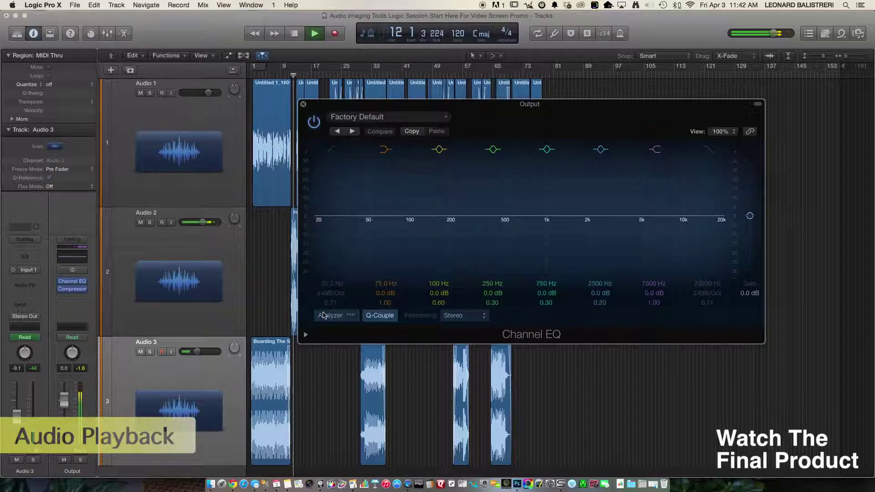
{"action": "left_click", "coordinate": [323, 315]}
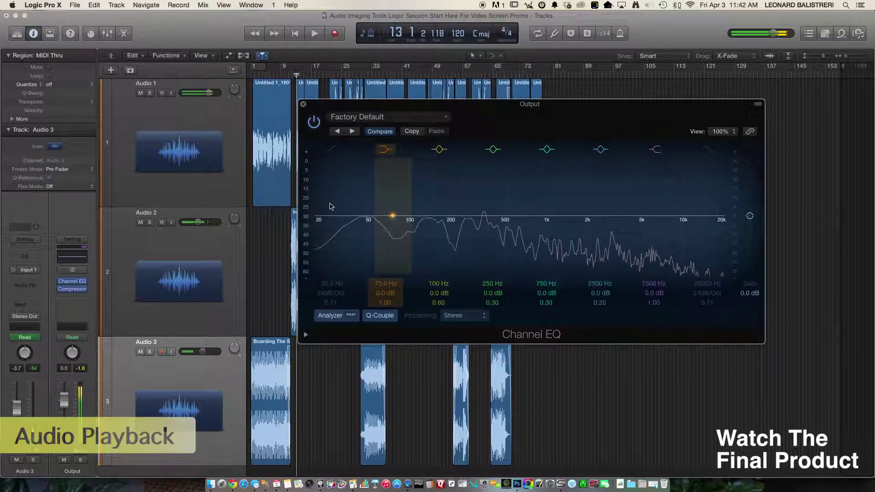
{"action": "key", "text": "space"}
Enable the EQ's low cut at 37 Hz and high cut at 14400 Hz, checking the spectrum during playback.
{"action": "left_click", "coordinate": [333, 148]}
{"action": "left_click_drag", "start_coordinate": [326, 231], "coordinate": [368, 237]}
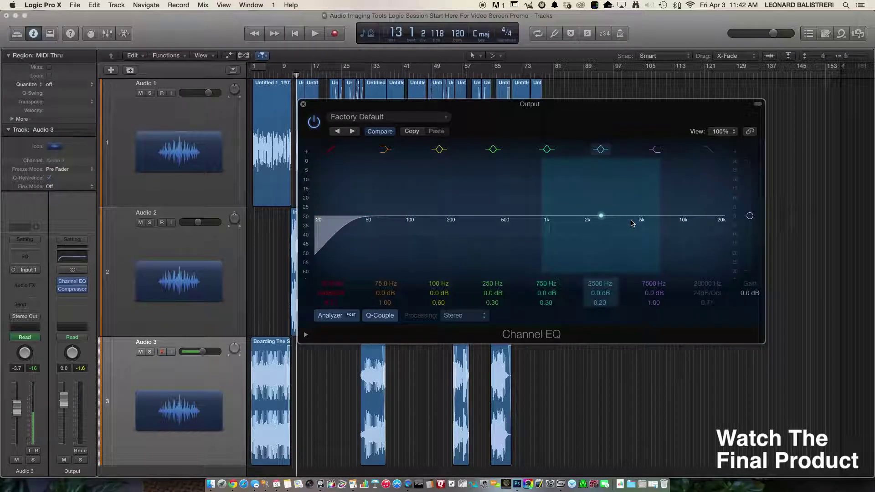
{"action": "left_click_drag", "start_coordinate": [717, 240], "coordinate": [704, 243]}
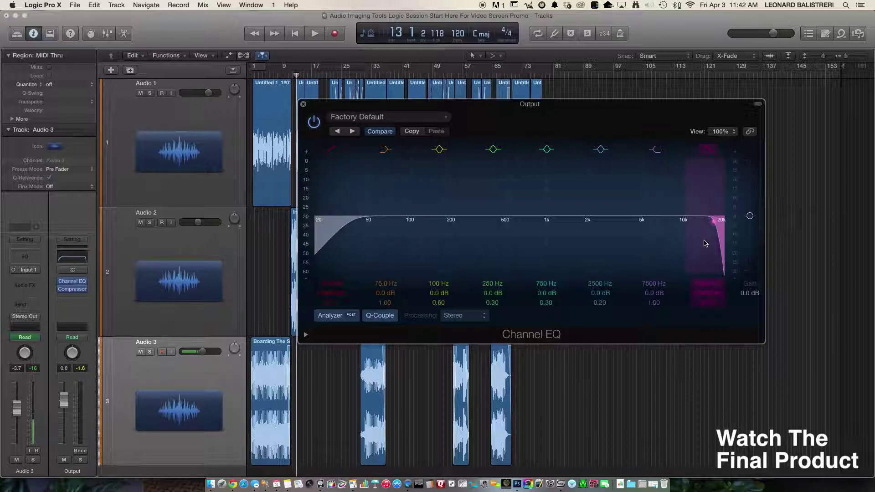
{"action": "key", "text": "space"}
{"action": "mouse_move", "coordinate": [704, 243]}
{"action": "left_mouse_down"}
{"action": "mouse_move", "coordinate": [691, 239]}
{"action": "mouse_move", "coordinate": [706, 239]}
{"action": "left_mouse_up"}
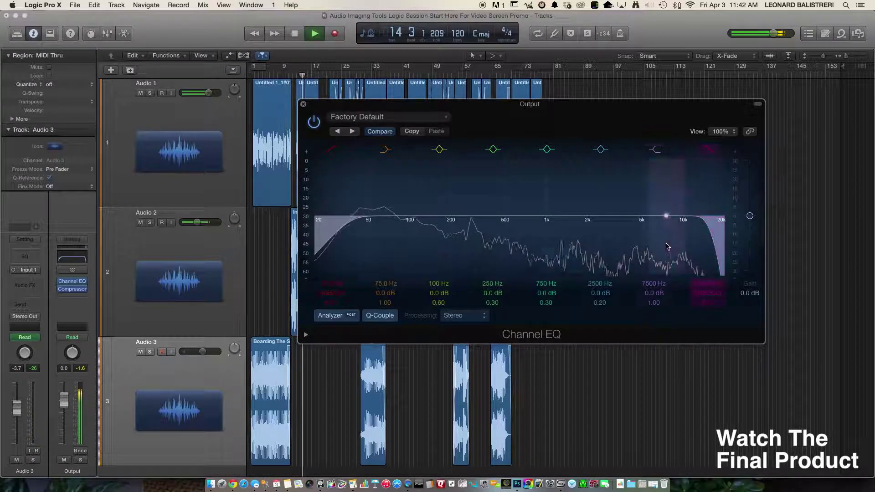
Cut the 750 Hz bell band by 1.5 dB at 485 Hz with a Q of 1.20.
{"action": "left_click_drag", "start_coordinate": [528, 215], "coordinate": [496, 224]}
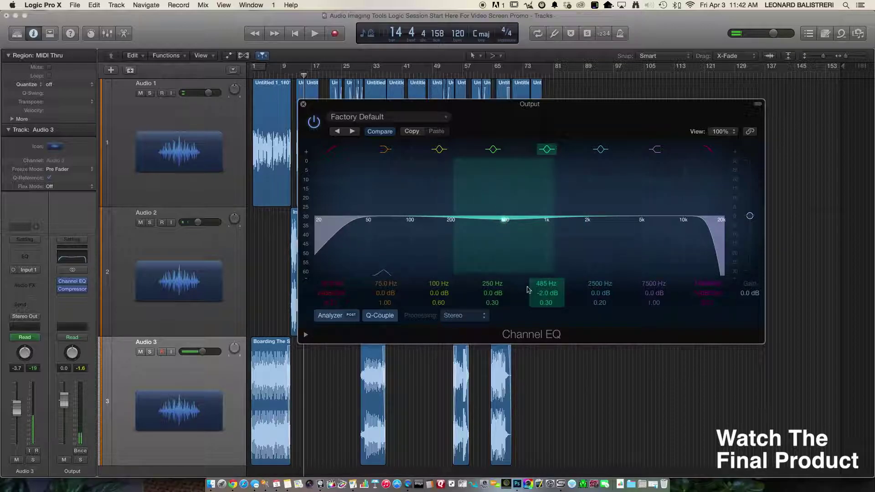
{"action": "left_click_drag", "start_coordinate": [541, 302], "coordinate": [548, 297]}
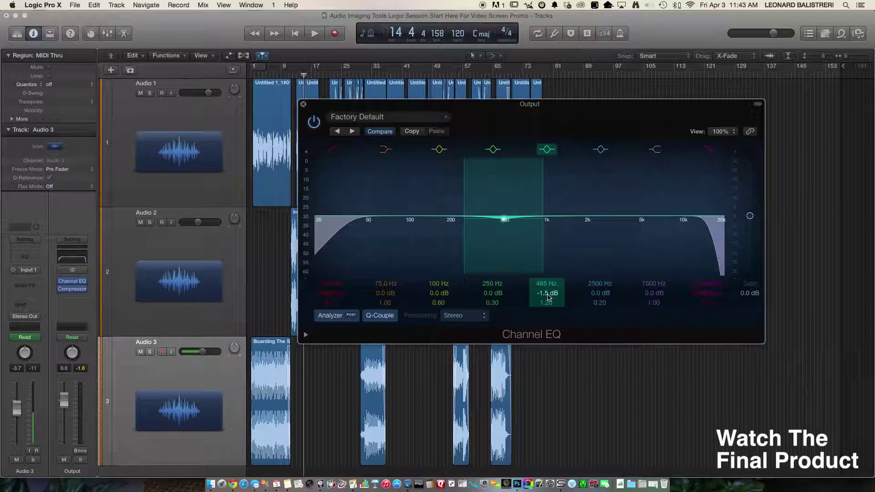
During playback, boost the high shelf 2.0 dB at 2800 Hz and the 100 Hz band 1.5 dB at 128 Hz, and bypass the EQ.
{"action": "key", "text": "space"}
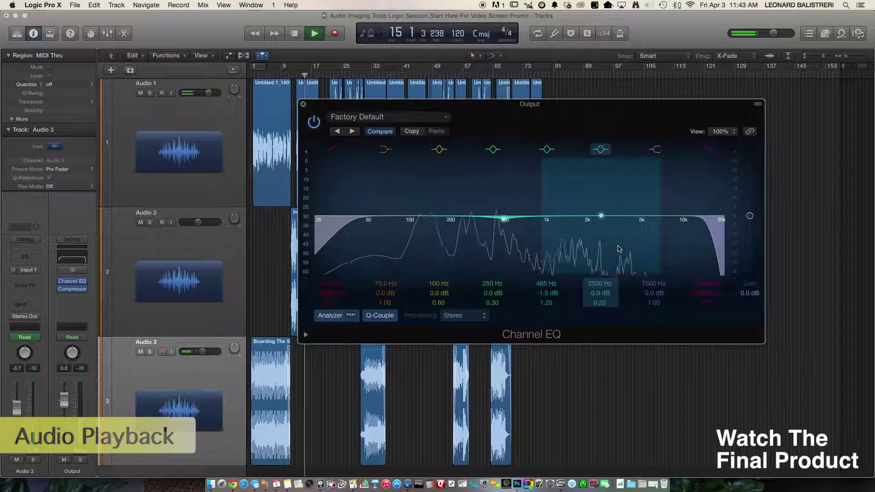
{"action": "left_click_drag", "start_coordinate": [645, 247], "coordinate": [574, 240]}
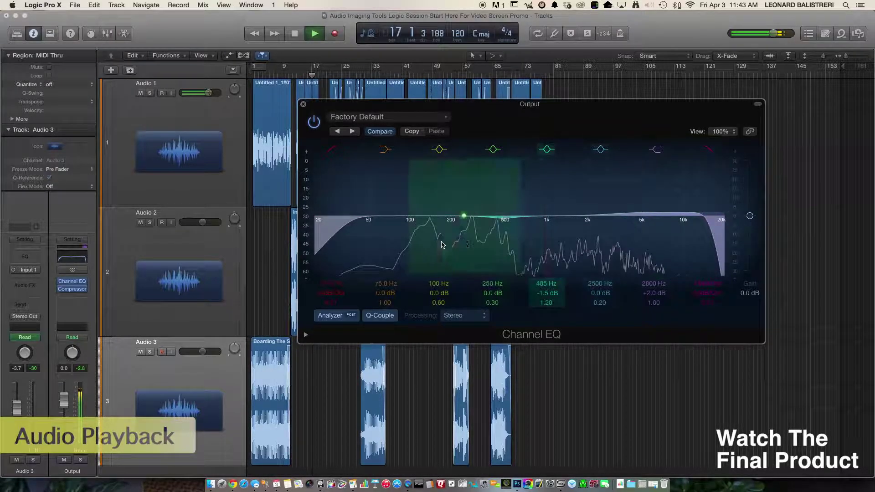
{"action": "left_click_drag", "start_coordinate": [420, 240], "coordinate": [436, 237]}
{"action": "left_click", "coordinate": [314, 122]}
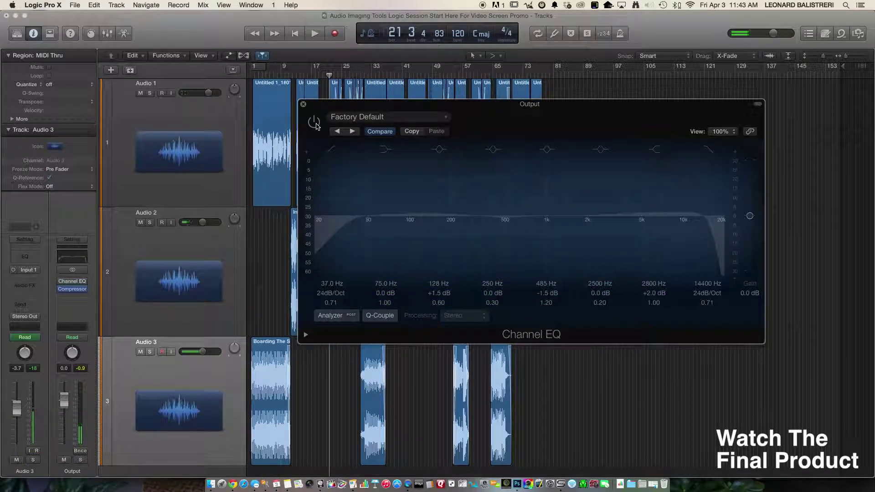
Audition the mix with the Output's Channel EQ bypassed, return the playhead to bar 22, and replay it with the EQ enabled.
{"action": "key", "text": "space"}
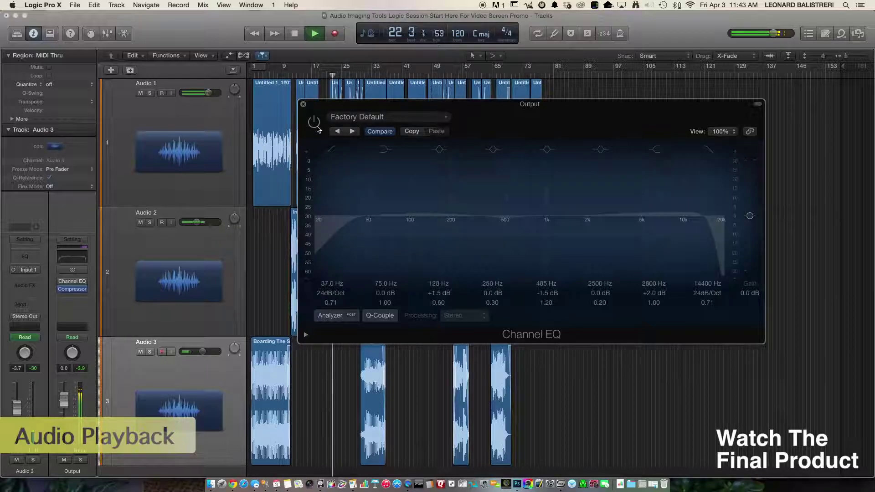
{"action": "key", "text": "space"}
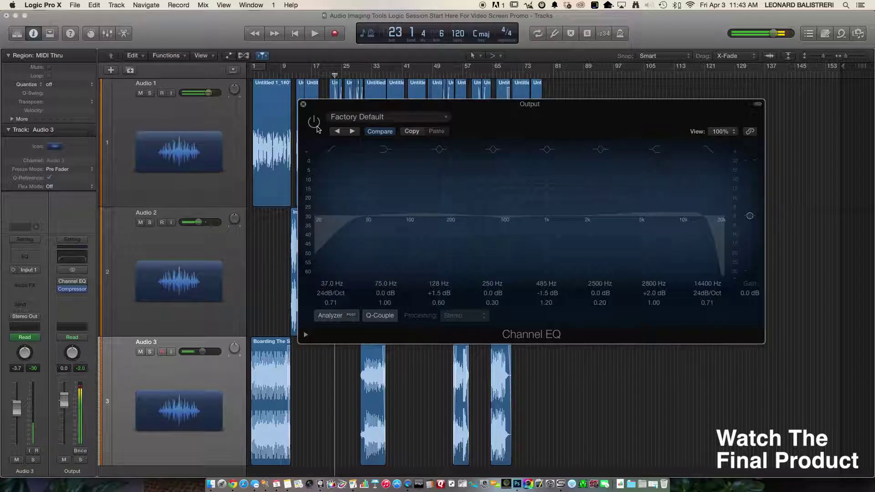
{"action": "left_click", "coordinate": [334, 76]}
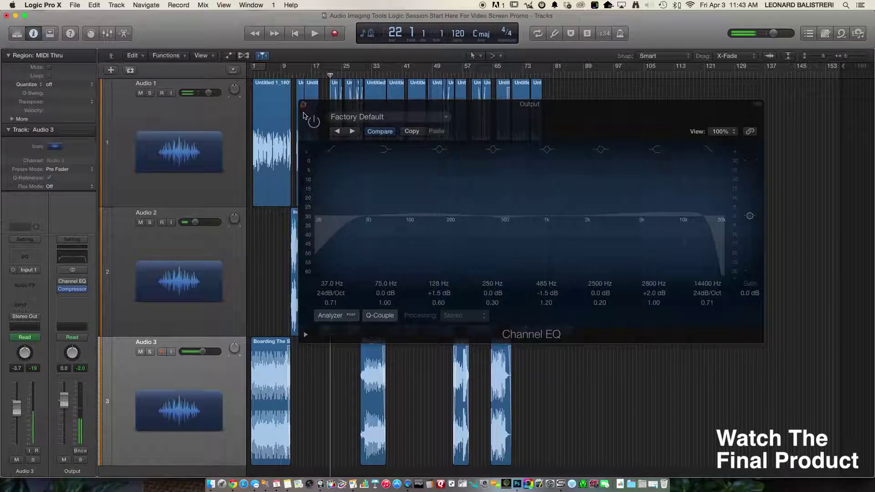
{"action": "key", "text": "space"}
{"action": "left_click", "coordinate": [313, 122]}
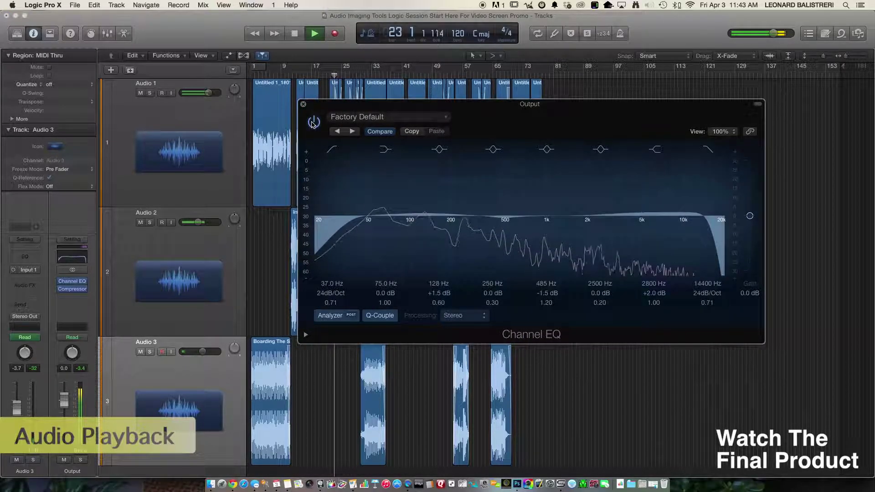
{"action": "key", "text": "space"}
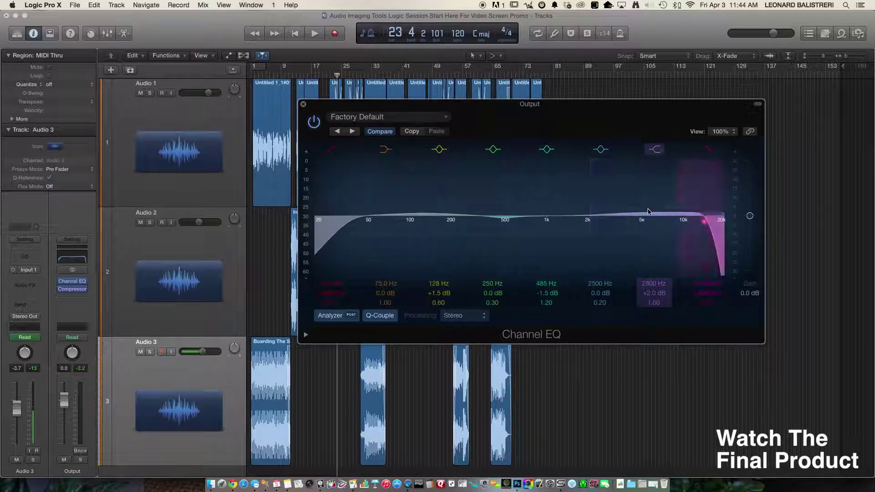
Play from bar 23 with the Output's Channel EQ and Compressor active, bypass both effects, and continue listening from bar 24 to 27.
{"action": "left_click", "coordinate": [332, 240]}
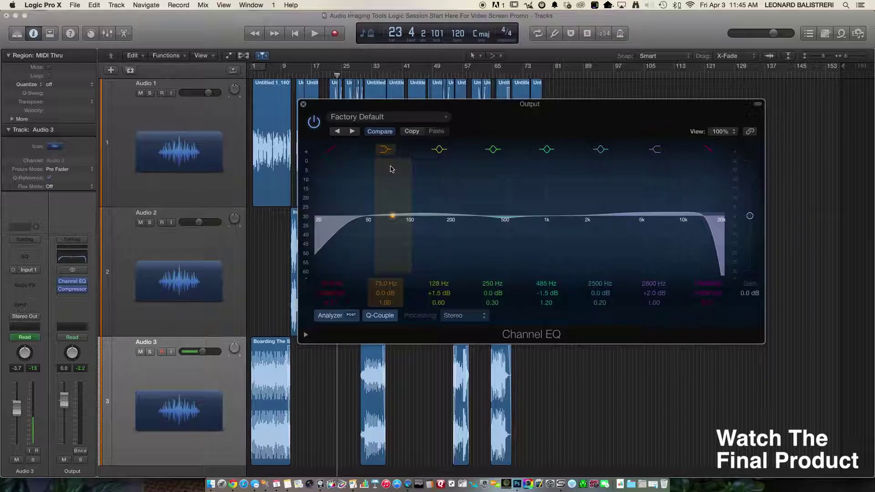
{"action": "key", "text": "space"}
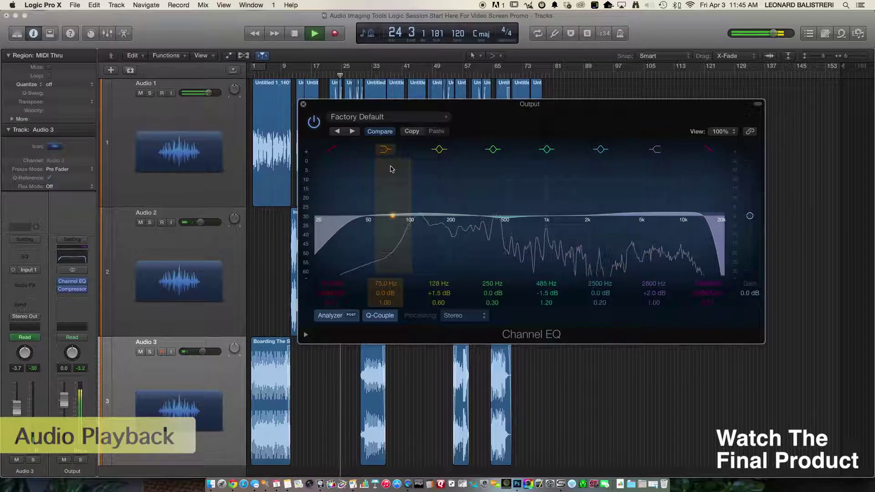
{"action": "mouse_move", "coordinate": [61, 283]}
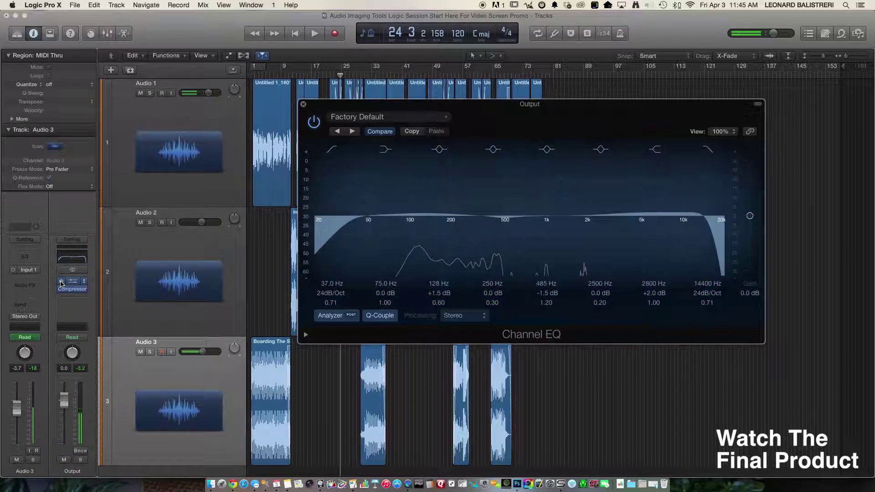
{"action": "left_click", "coordinate": [61, 282]}
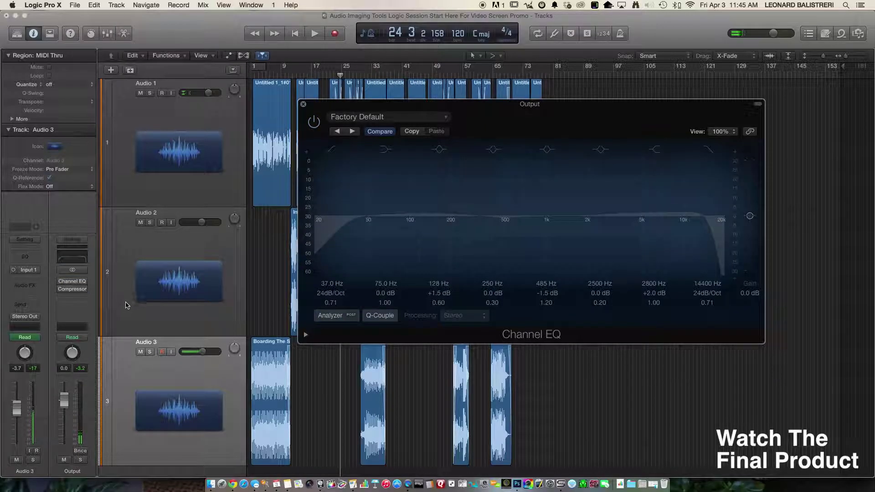
{"action": "key", "text": "space"}
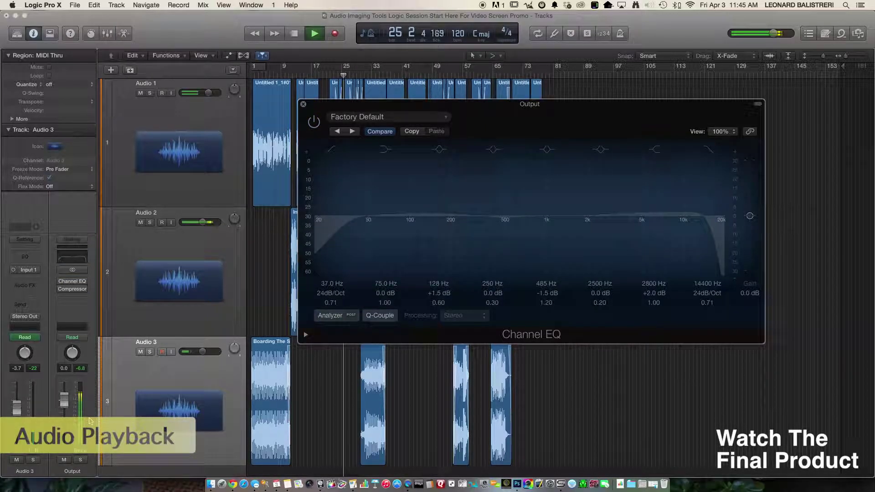
{"action": "key", "text": "space"}
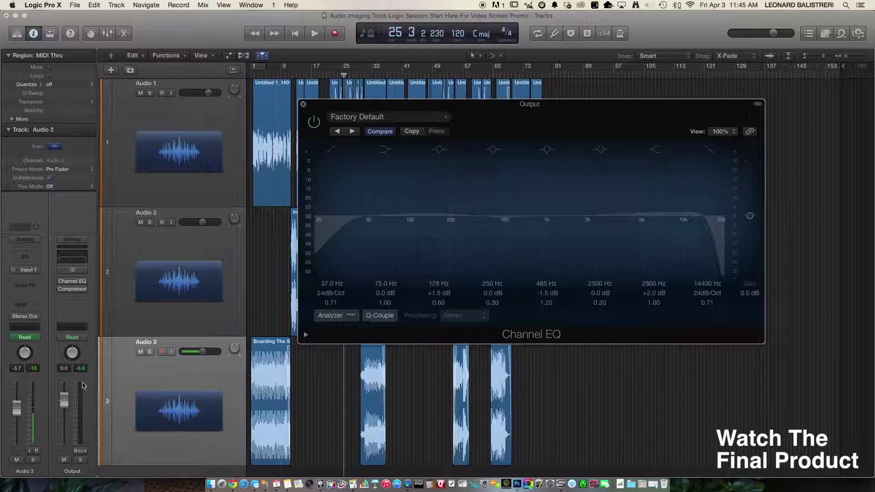
{"action": "mouse_move", "coordinate": [76, 284]}
{"action": "key", "text": "space"}
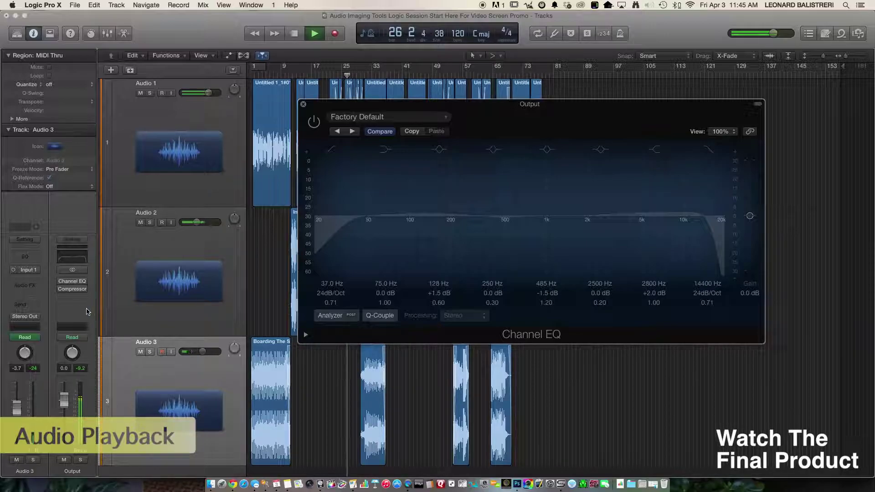
{"action": "key", "text": "space"}
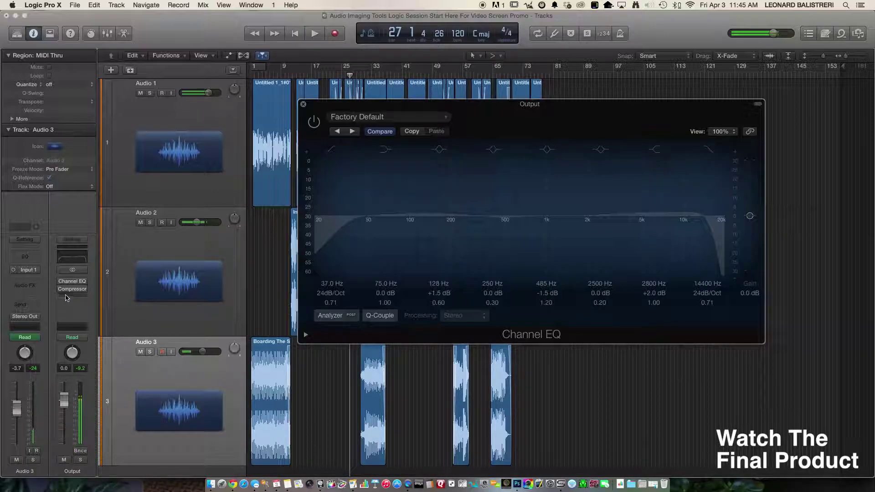
Re-enable the Output's Channel EQ and Compressor and play from bar 27 to 30 while checking the output level meter.
{"action": "left_click", "coordinate": [61, 289]}
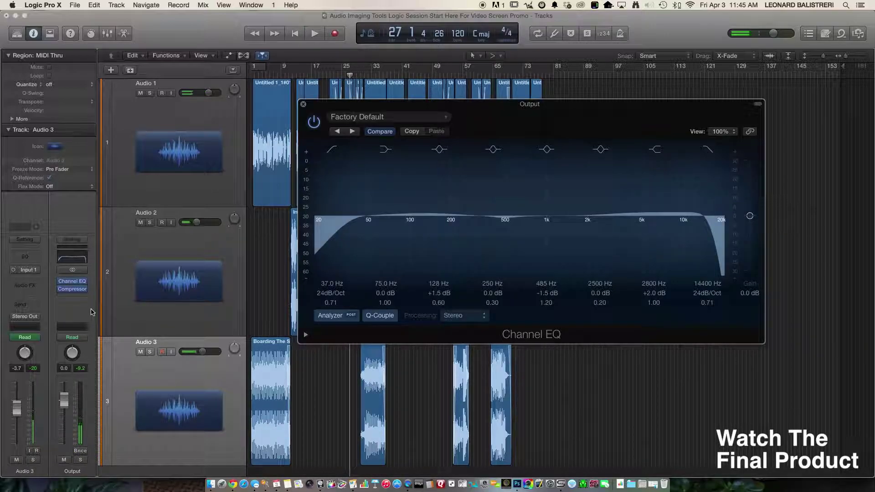
{"action": "key", "text": "space"}
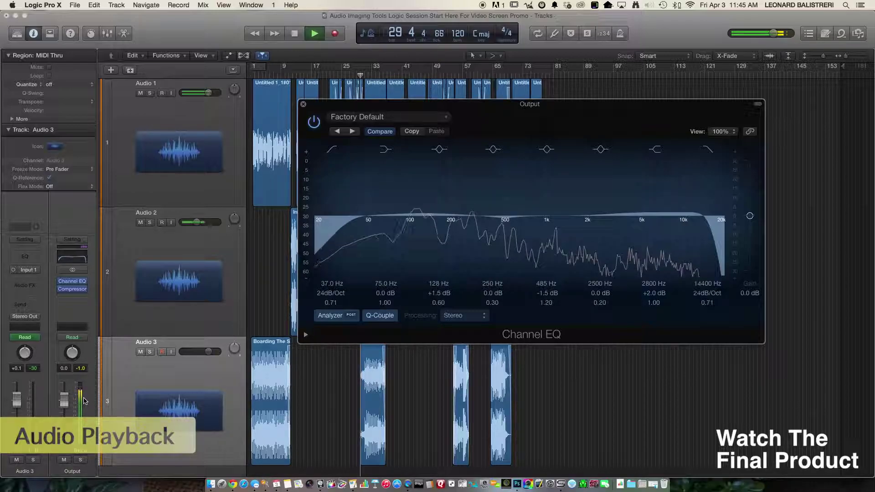
{"action": "key", "text": "space"}
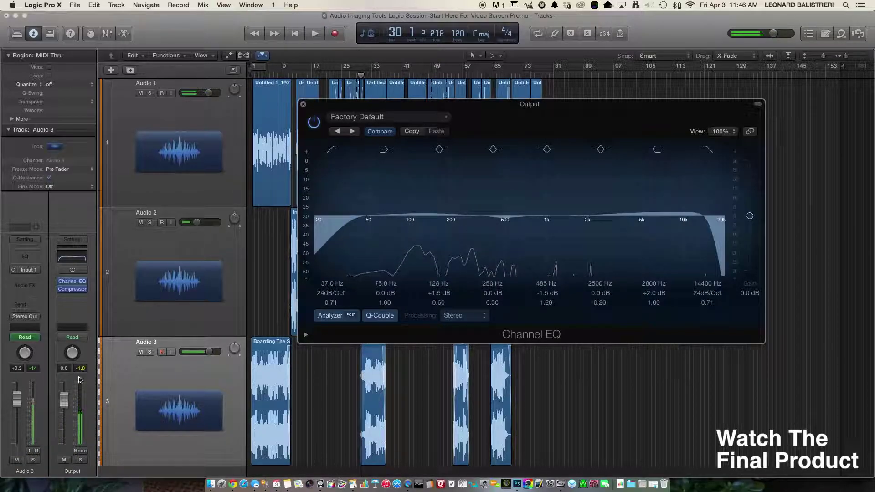